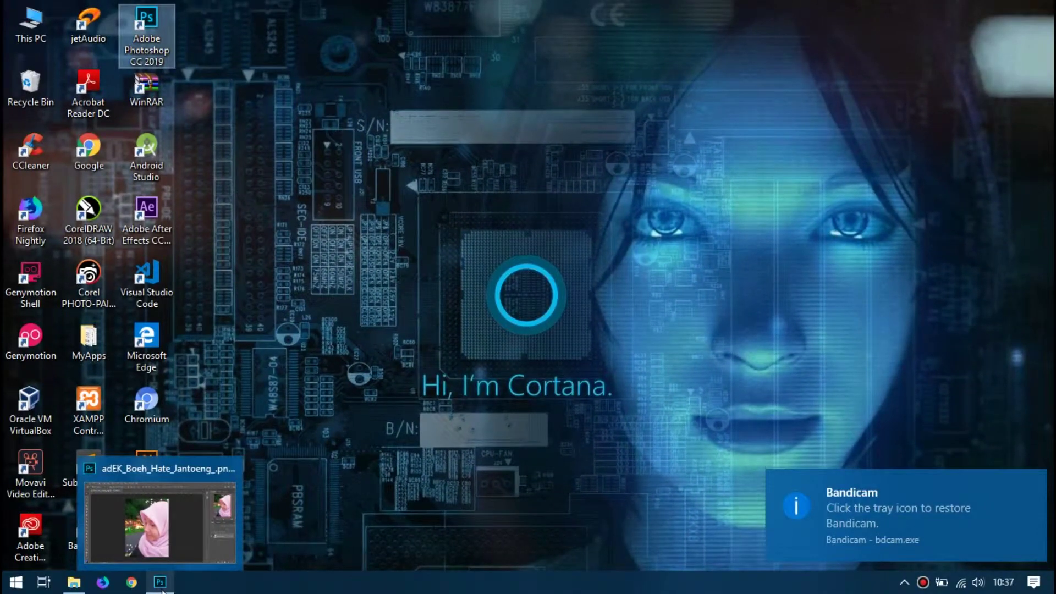
Step: Restore the Photoshop window and zoom the portrait to 25%, centred on the face
click(161, 584)
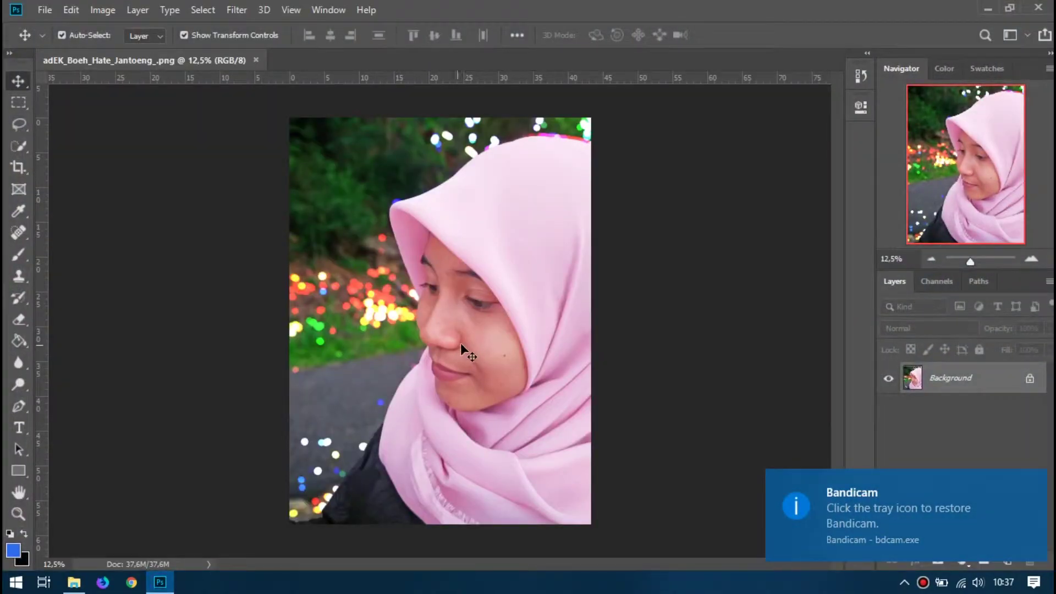
click(1031, 258)
click(1031, 258)
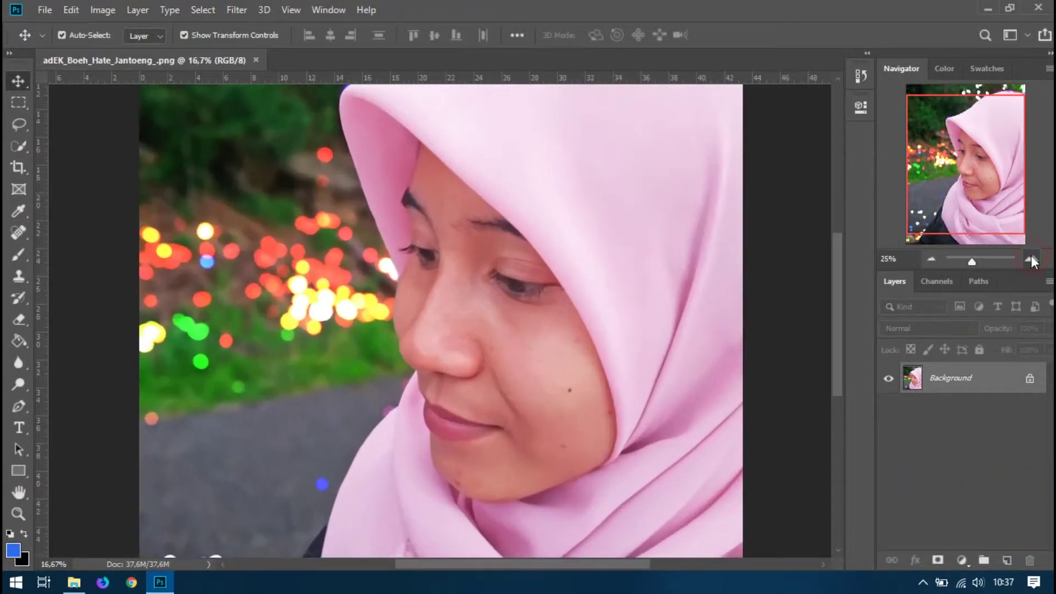
drag(1001, 187, 1007, 187)
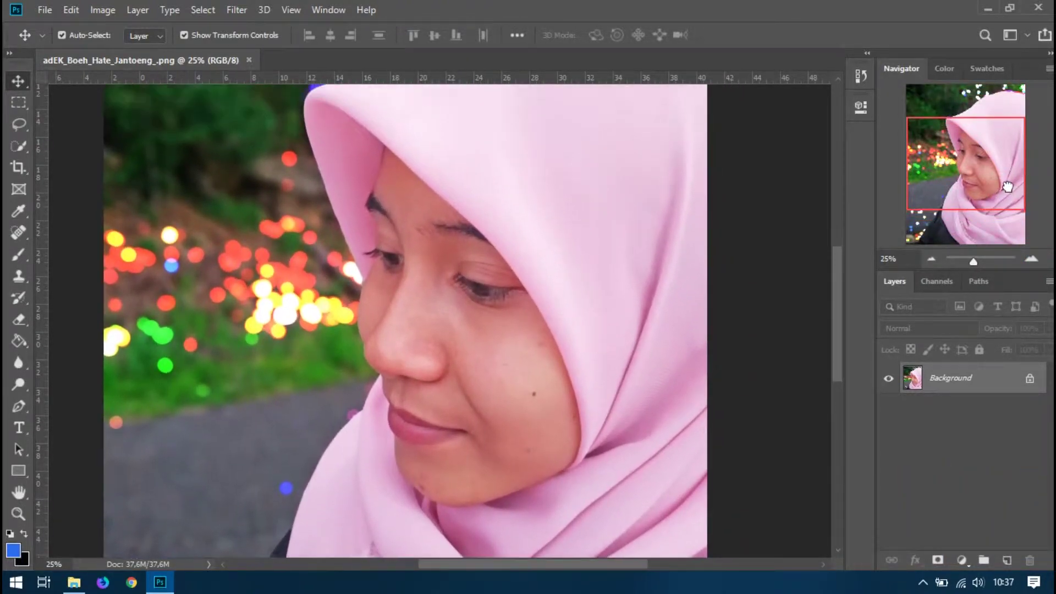
click(934, 260)
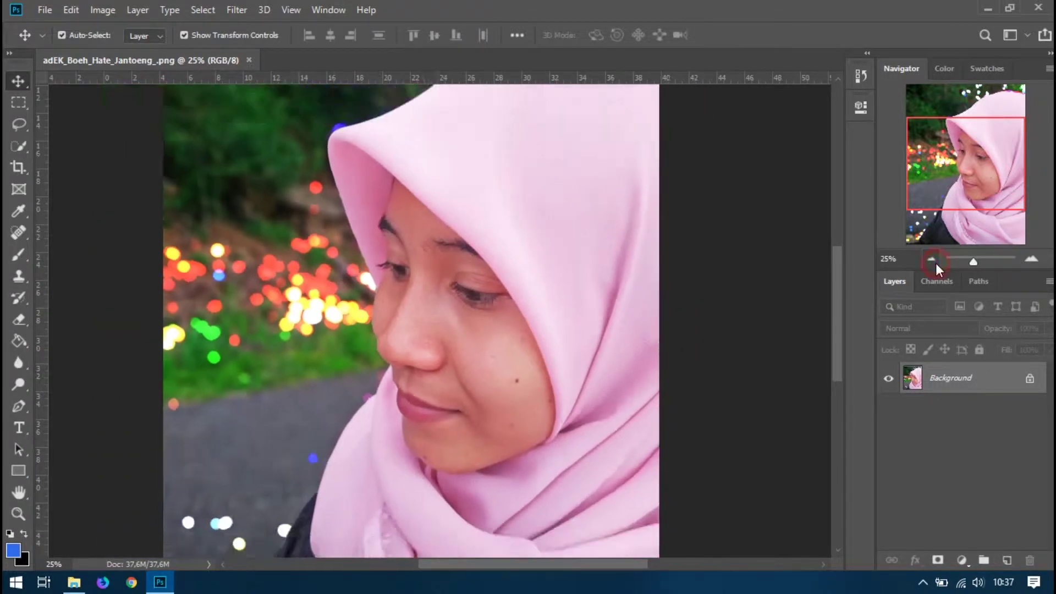
click(1033, 260)
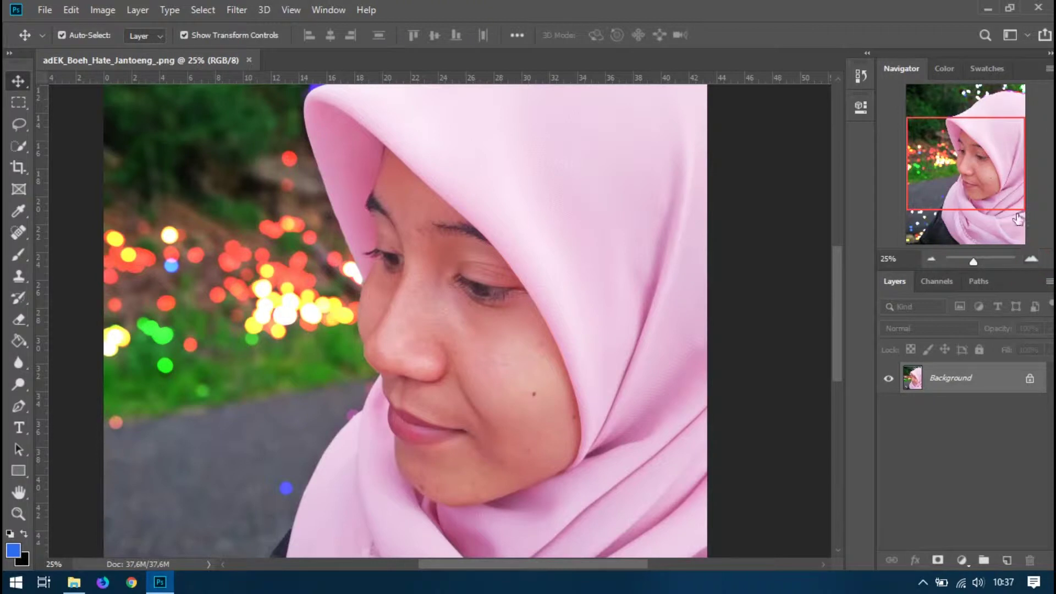
drag(1018, 218, 1000, 191)
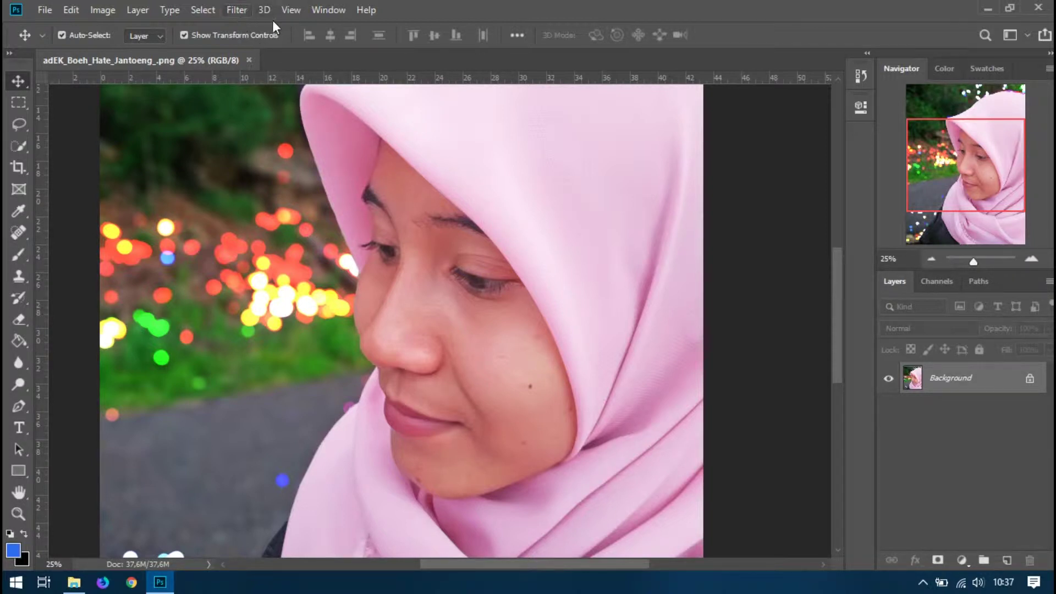
Step: Draw a closed Lasso Tool outline around the face inside the pink headscarf
click(24, 124)
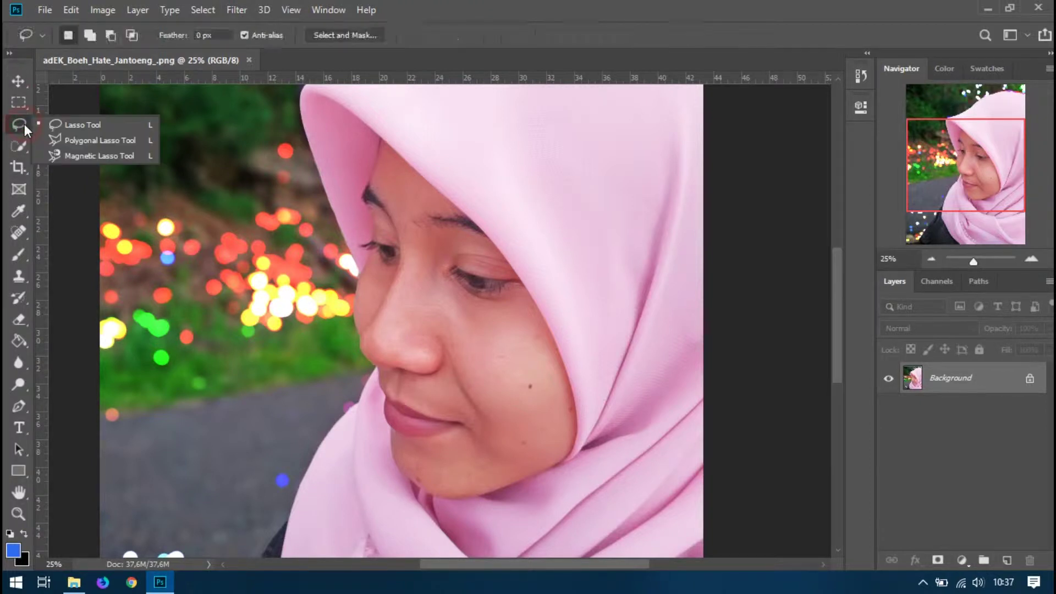
click(68, 124)
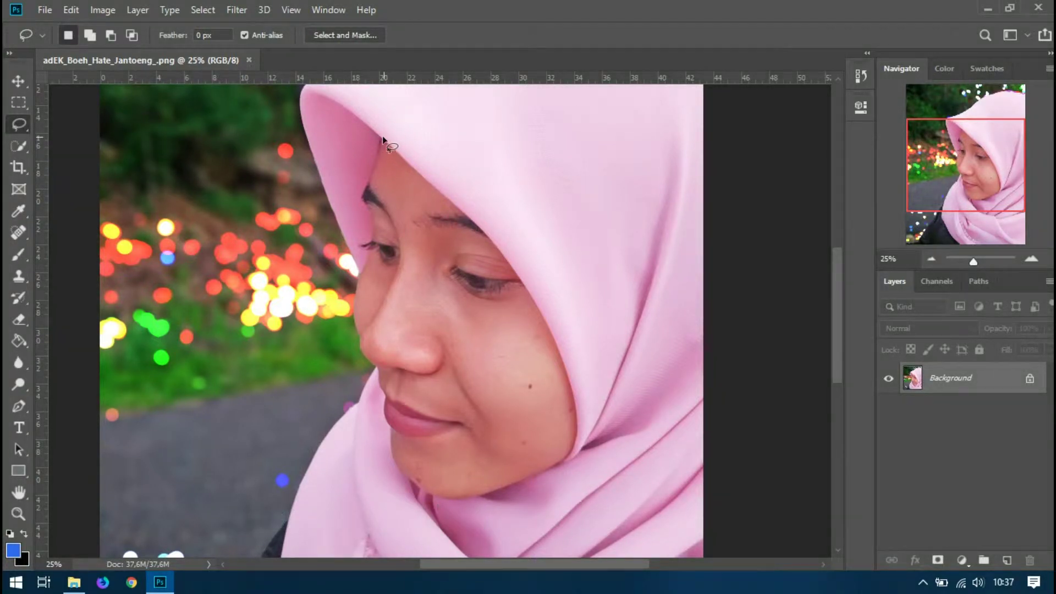
drag(381, 136, 393, 144)
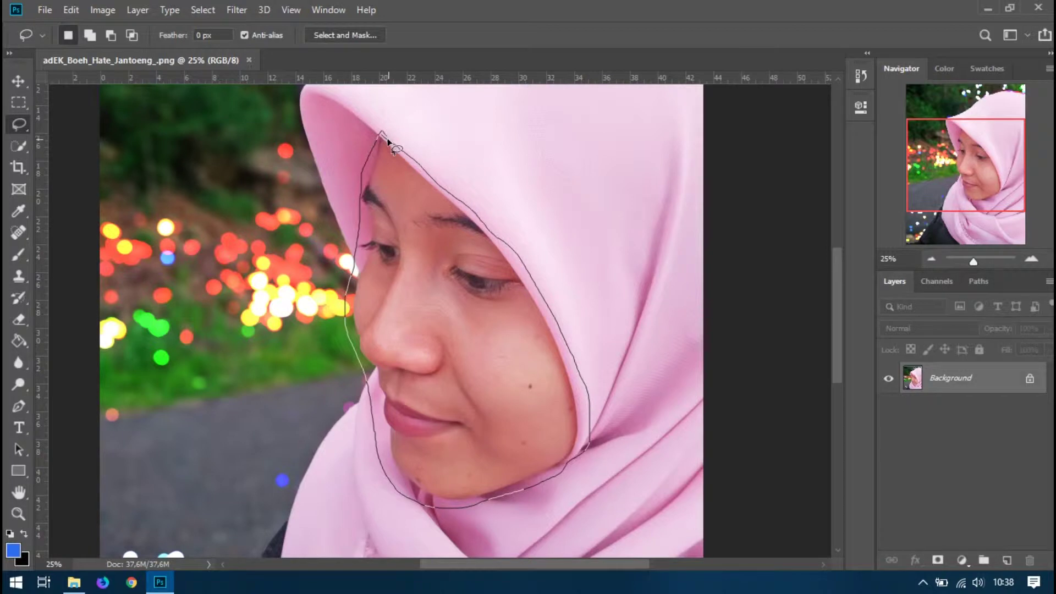
drag(393, 144, 384, 135)
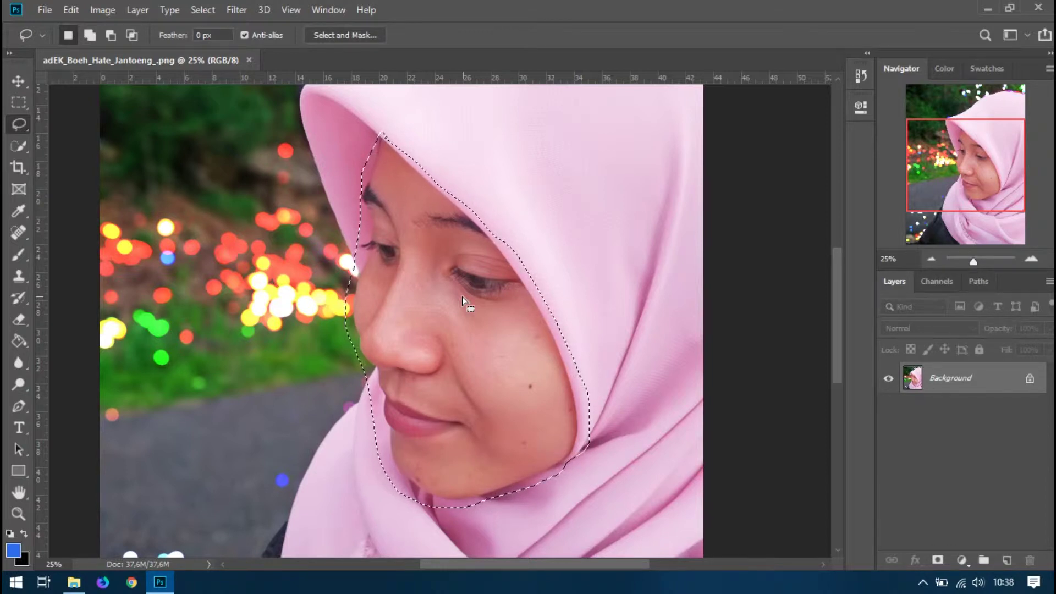
key(ctrl+j)
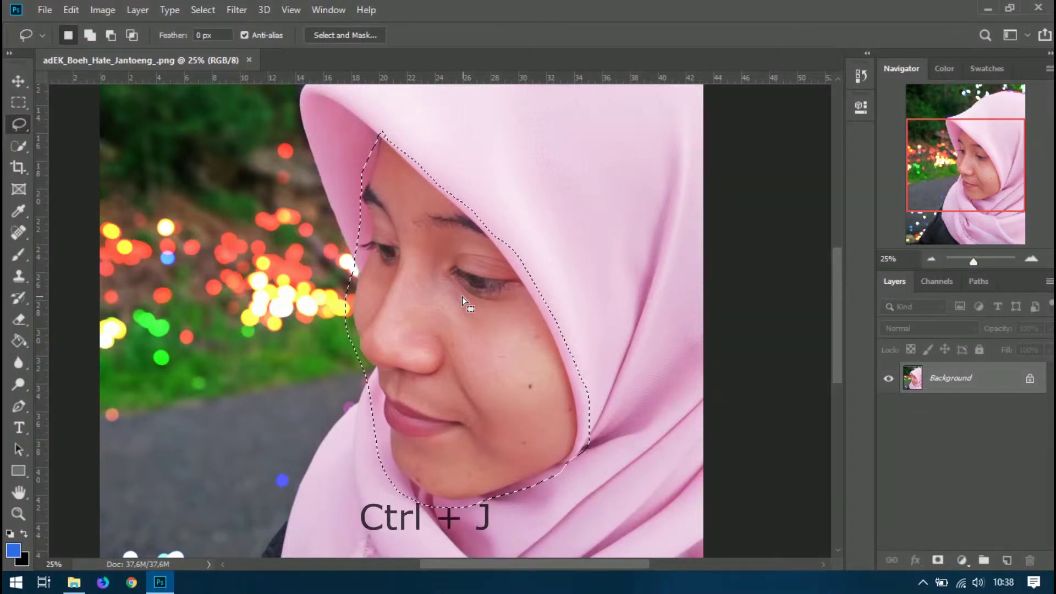
Step: Copy the face to Layer 1, hide the Background, and zoom to 50% on the eyes
key(ctrl+j)
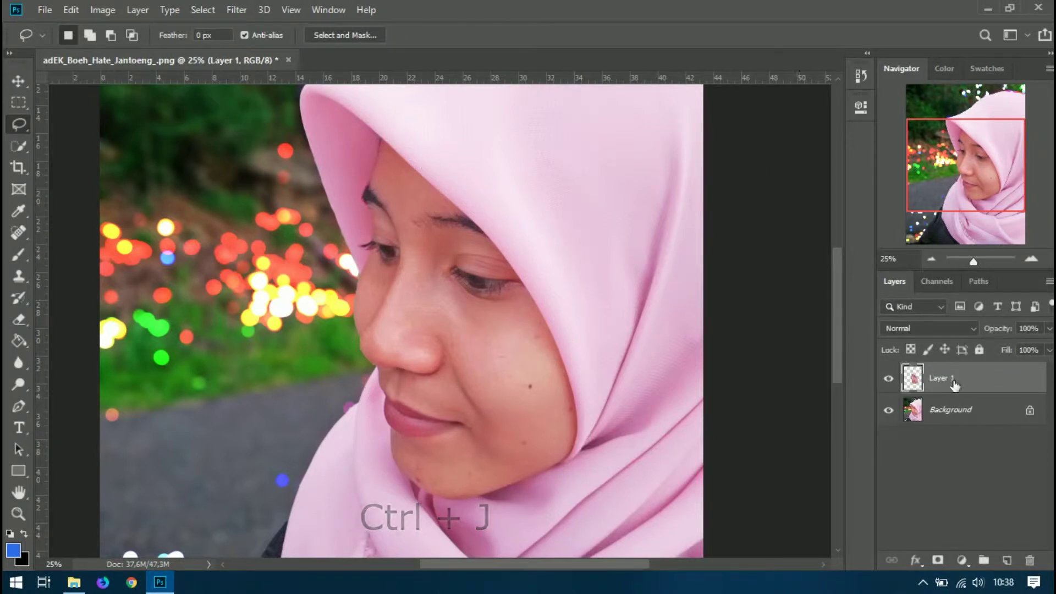
click(888, 412)
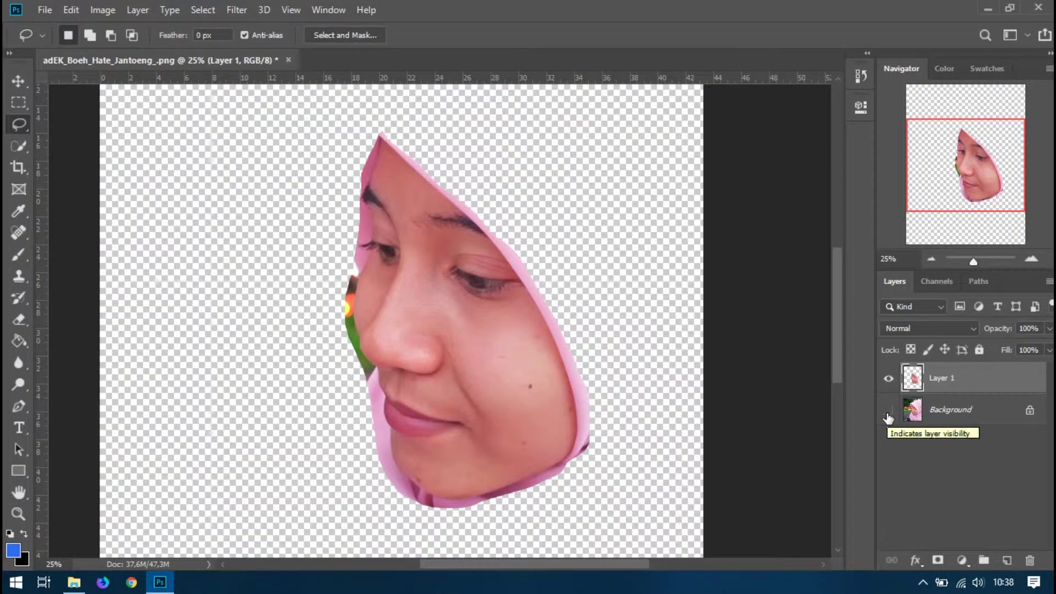
click(1030, 260)
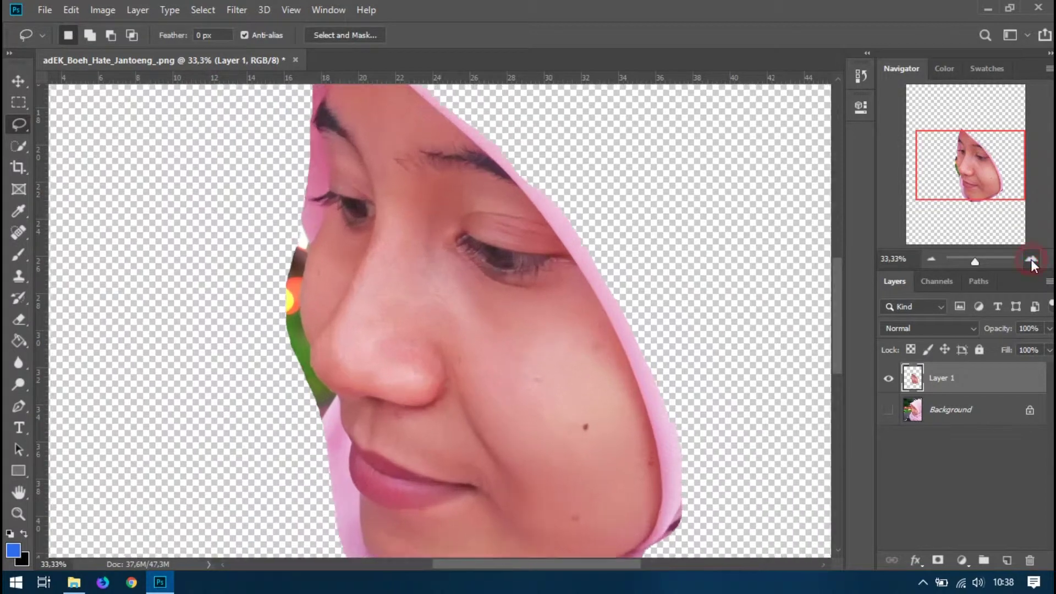
click(1031, 259)
drag(985, 169, 980, 156)
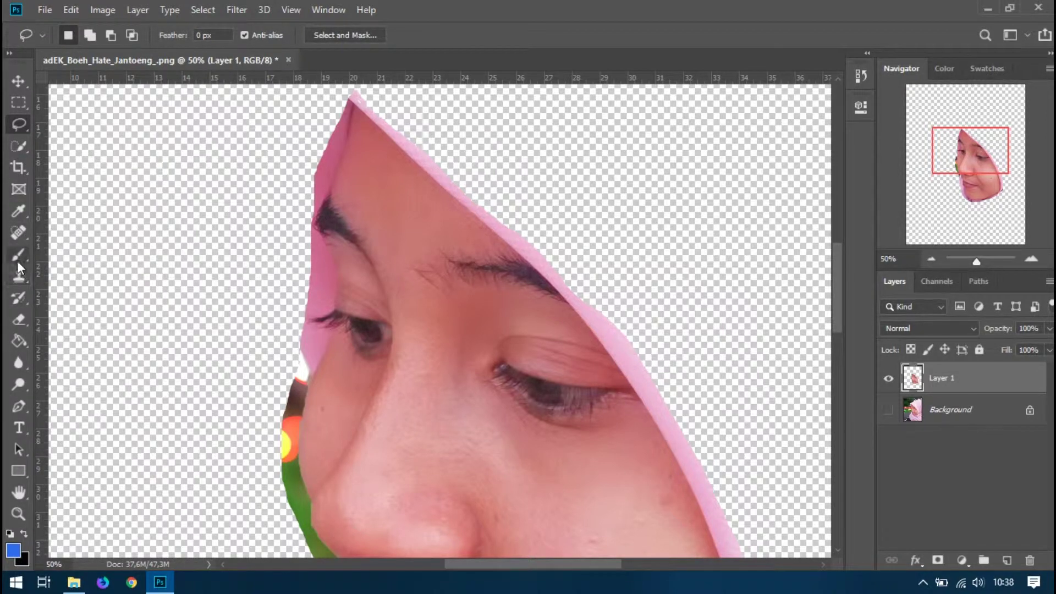
Step: Erase the pink fringe along the face's top edge with a size-90 eraser
click(17, 320)
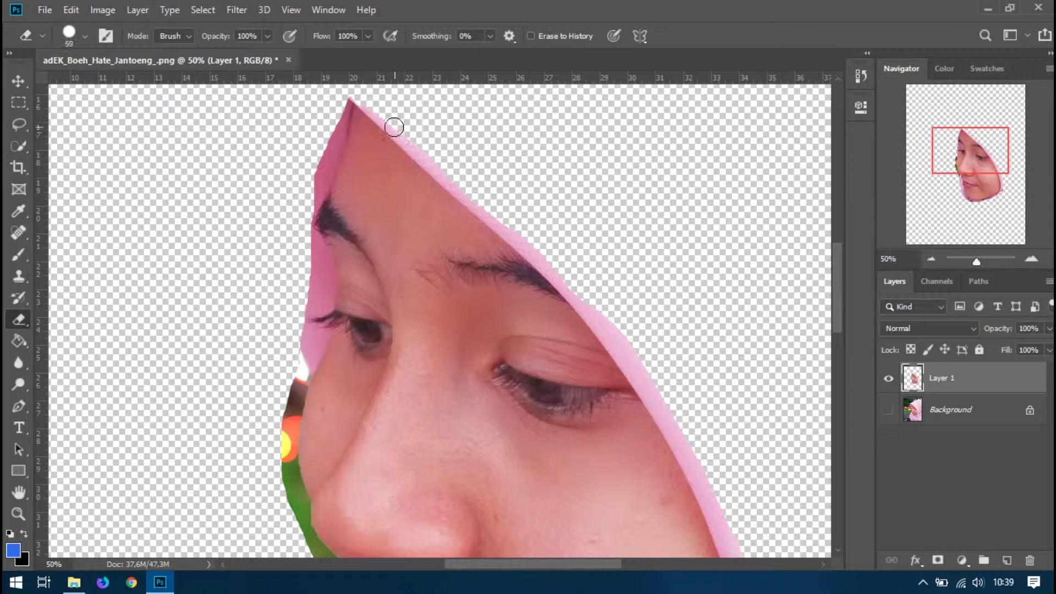
drag(356, 96, 450, 183)
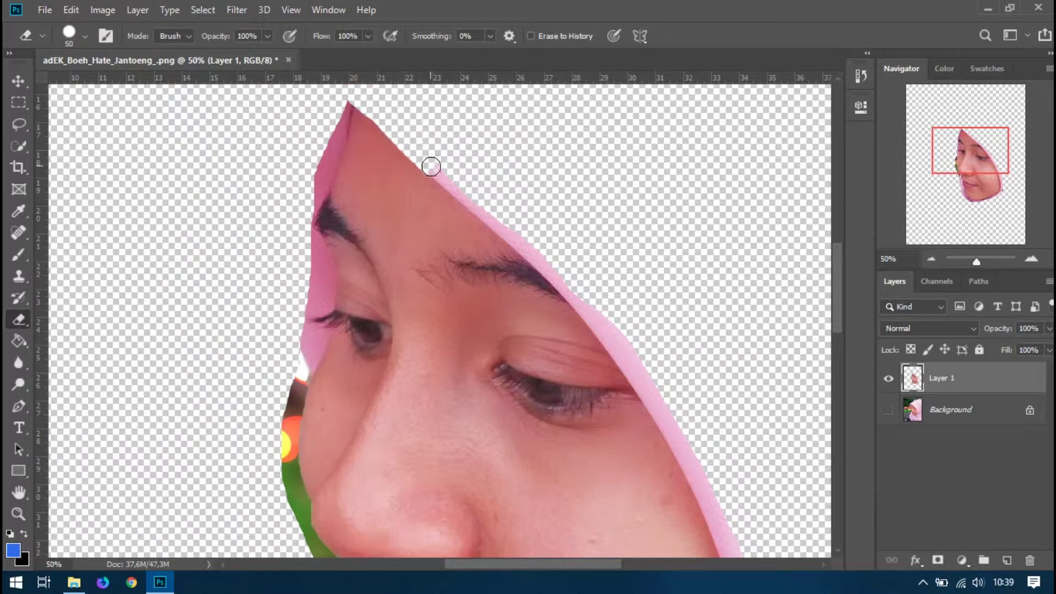
mouse_move(482, 207)
mouse_down()
mouse_move(594, 315)
mouse_move(660, 405)
mouse_up()
key(])
key(])
key(])
mouse_move(629, 341)
mouse_down()
mouse_move(616, 314)
mouse_move(638, 356)
mouse_move(646, 351)
mouse_move(556, 248)
mouse_move(365, 100)
mouse_up()
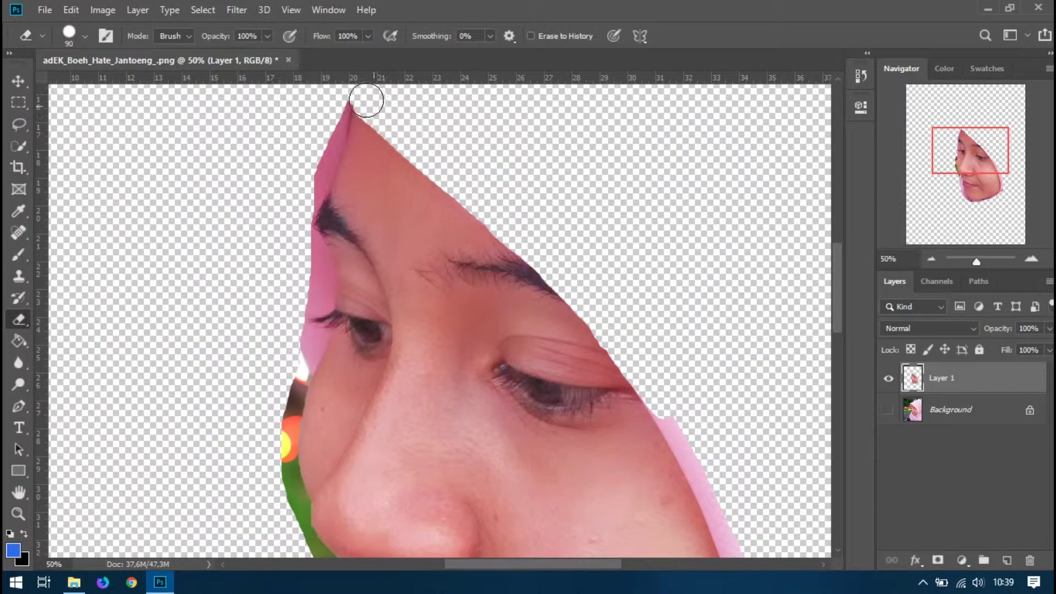
Step: Erase the pink strip beside the right cheek, undoing the last cheek-edge trim
scroll(698, 275, down, 1)
scroll(696, 279, down, 1)
scroll(675, 186, down, 3)
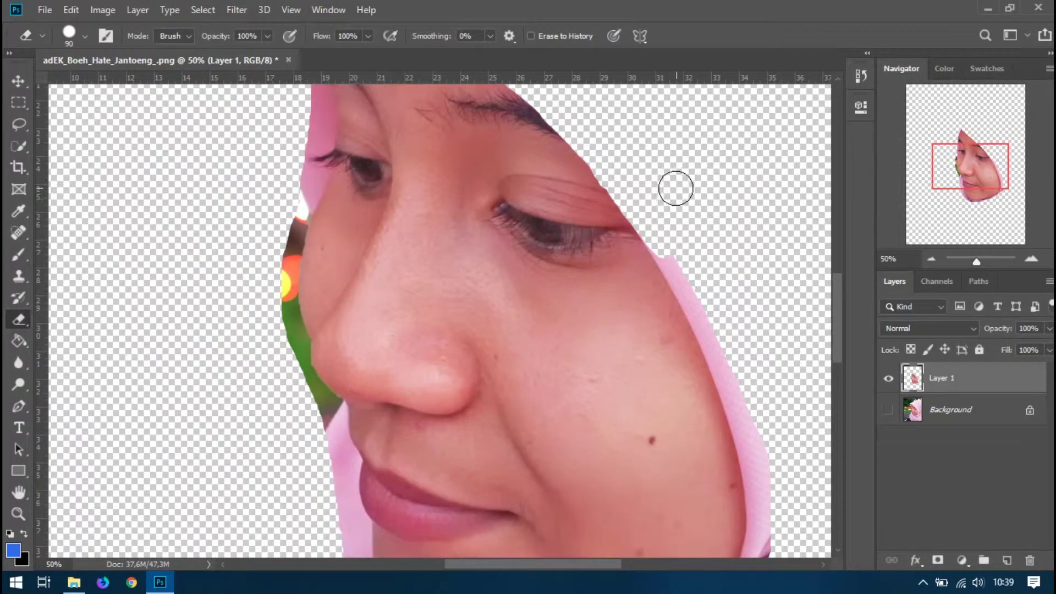
mouse_move(653, 219)
mouse_down()
mouse_move(731, 370)
mouse_move(759, 481)
mouse_move(758, 547)
mouse_up()
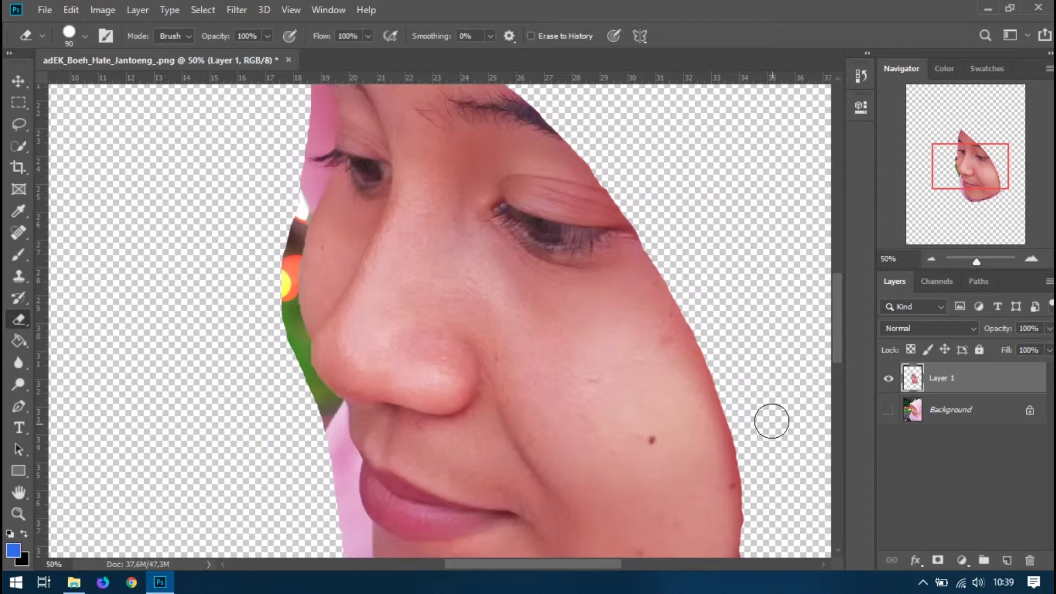
scroll(776, 378, down, 2)
scroll(775, 377, down, 2)
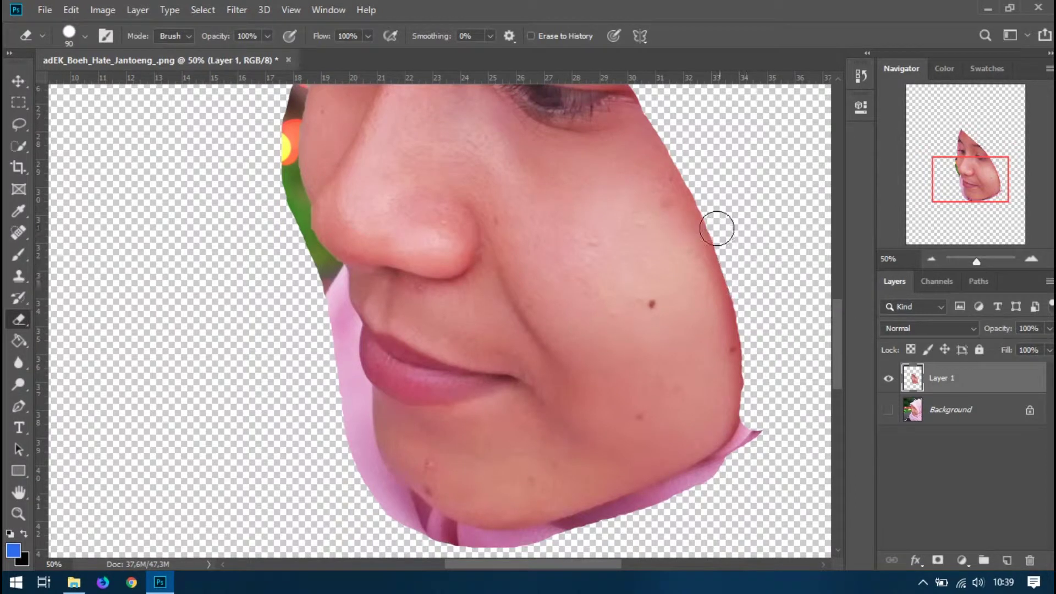
drag(688, 168, 759, 347)
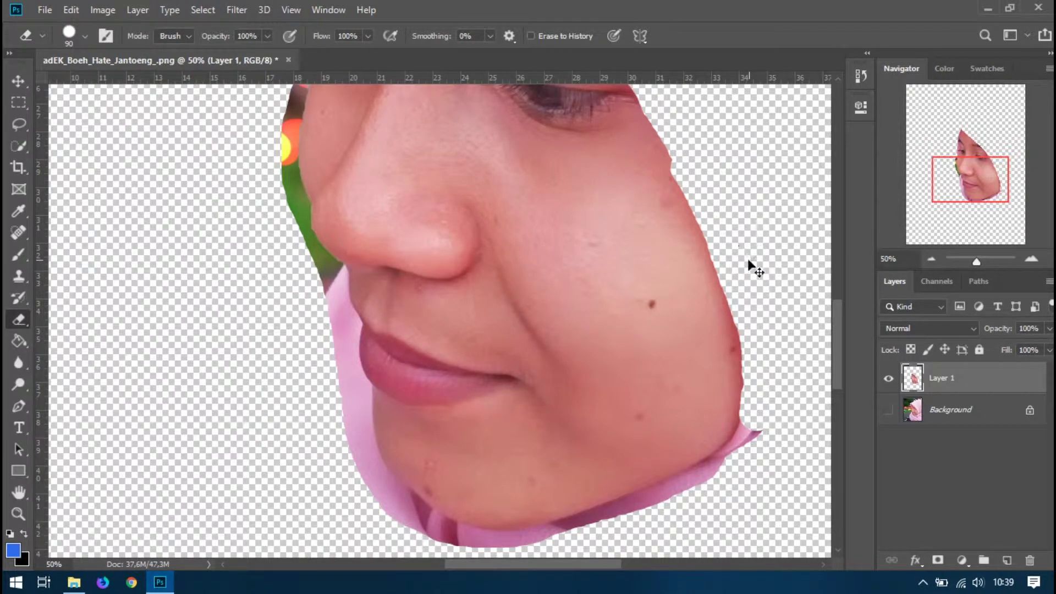
key(ctrl+z)
Step: Erase the pink hijab tip and slivers along the jaw and chin edge
scroll(781, 330, down, 3)
scroll(780, 291, down, 2)
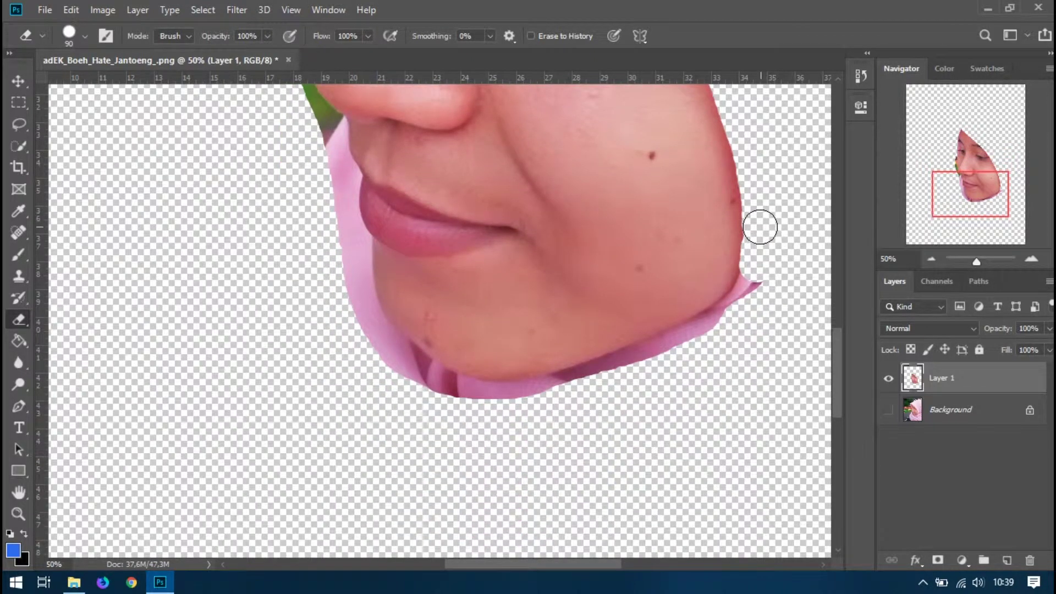
mouse_move(759, 231)
mouse_down()
mouse_move(745, 296)
mouse_move(709, 327)
mouse_move(513, 391)
mouse_move(457, 394)
mouse_move(402, 367)
mouse_move(365, 321)
mouse_move(348, 249)
mouse_move(359, 256)
mouse_up()
scroll(358, 253, down, 2)
scroll(359, 255, down, 2)
scroll(358, 254, down, 2)
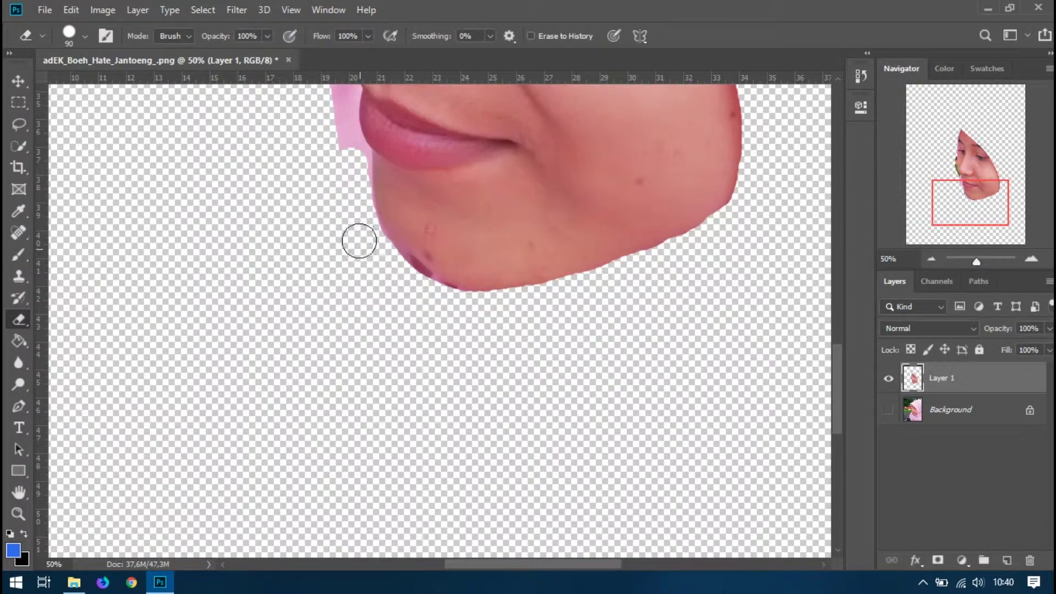
mouse_move(362, 172)
mouse_down()
mouse_move(355, 165)
mouse_move(361, 213)
mouse_move(392, 254)
mouse_up()
mouse_move(409, 269)
mouse_down()
mouse_move(462, 302)
mouse_move(549, 307)
mouse_move(694, 260)
mouse_up()
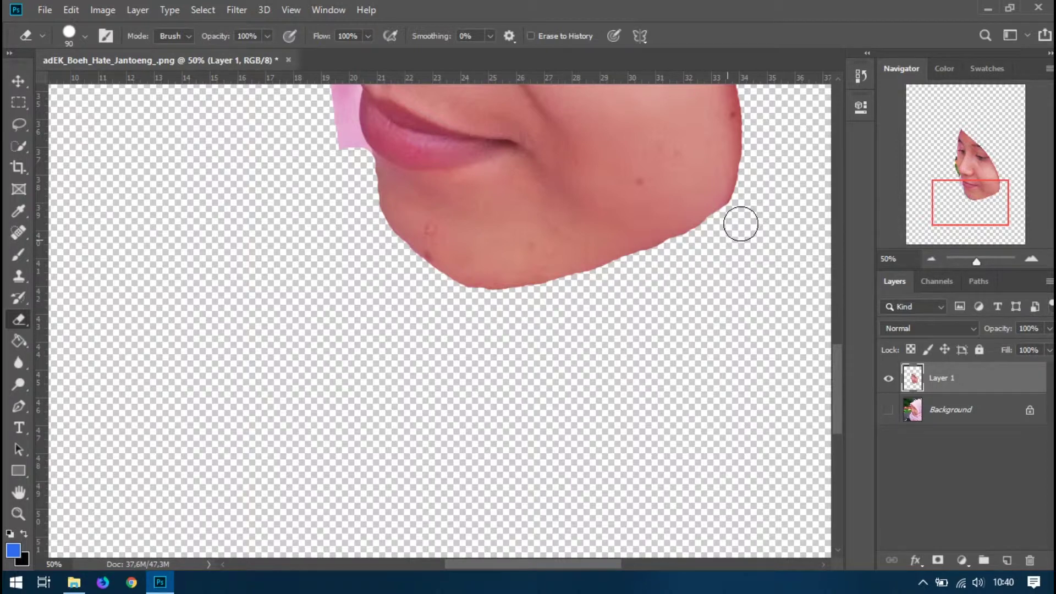
Step: Erase the pink strip along the face's upper-left edge beside the brow and eye
scroll(740, 255, up, 3)
scroll(731, 251, up, 3)
scroll(731, 251, up, 3)
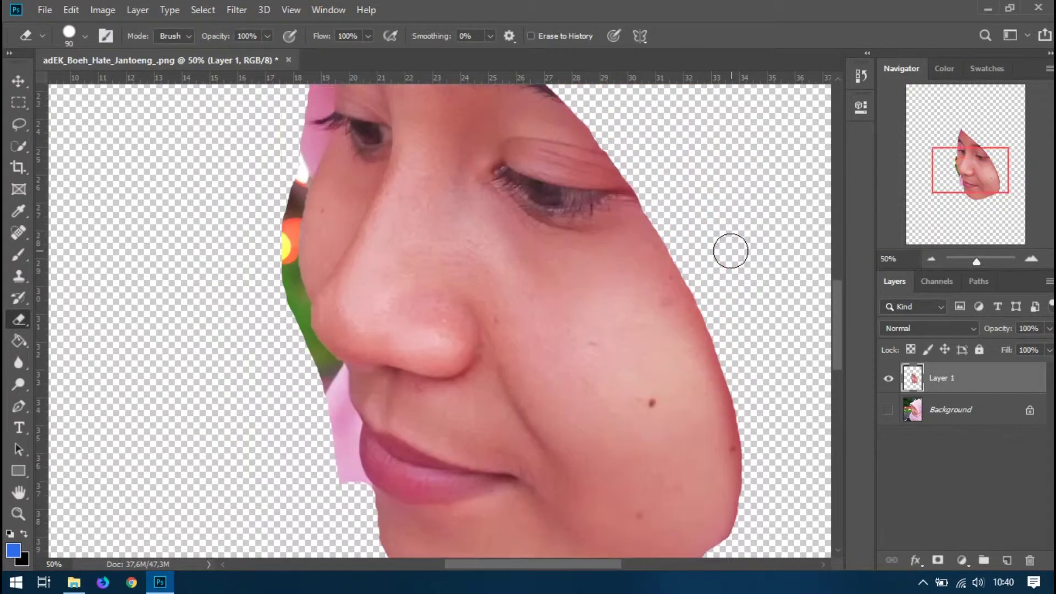
scroll(730, 247, up, 3)
scroll(676, 224, up, 2)
scroll(546, 160, up, 1)
scroll(466, 120, up, 1)
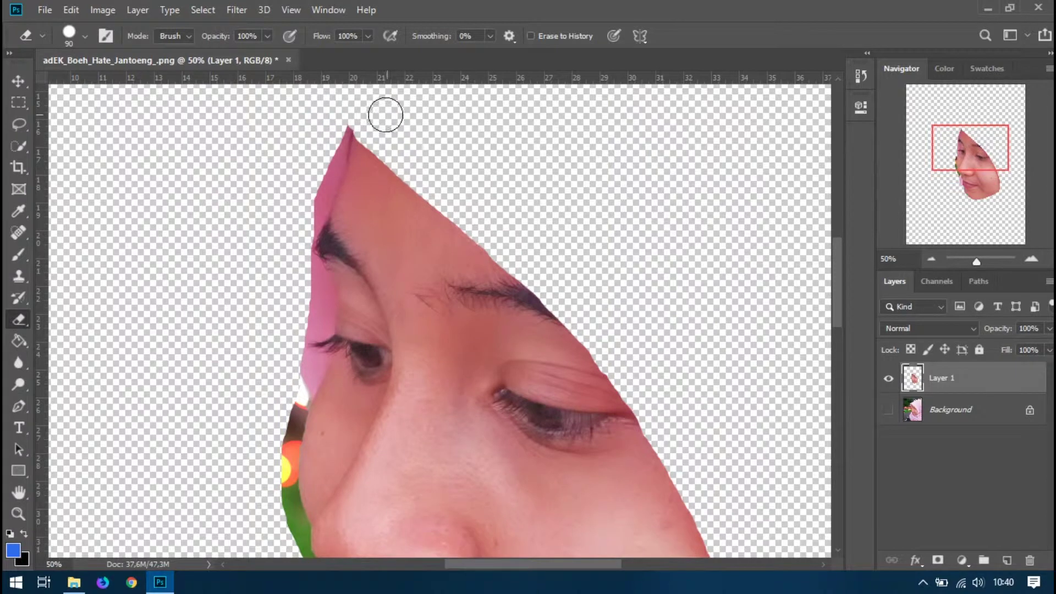
mouse_move(343, 134)
mouse_down()
mouse_move(306, 255)
mouse_move(320, 329)
mouse_move(283, 447)
mouse_up()
scroll(304, 165, down, 1)
scroll(306, 156, down, 1)
scroll(306, 156, down, 2)
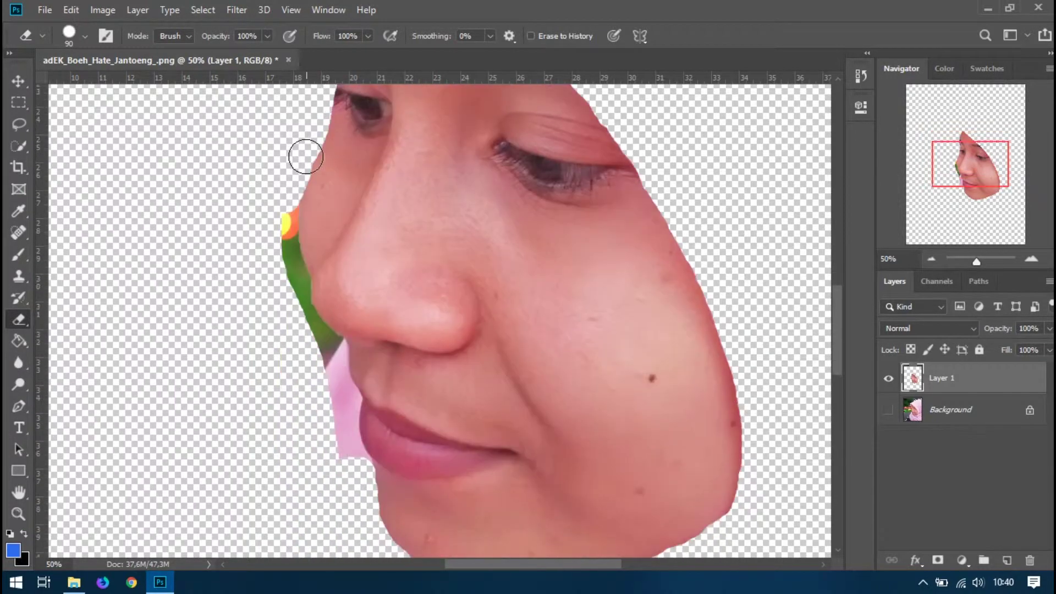
scroll(302, 156, down, 1)
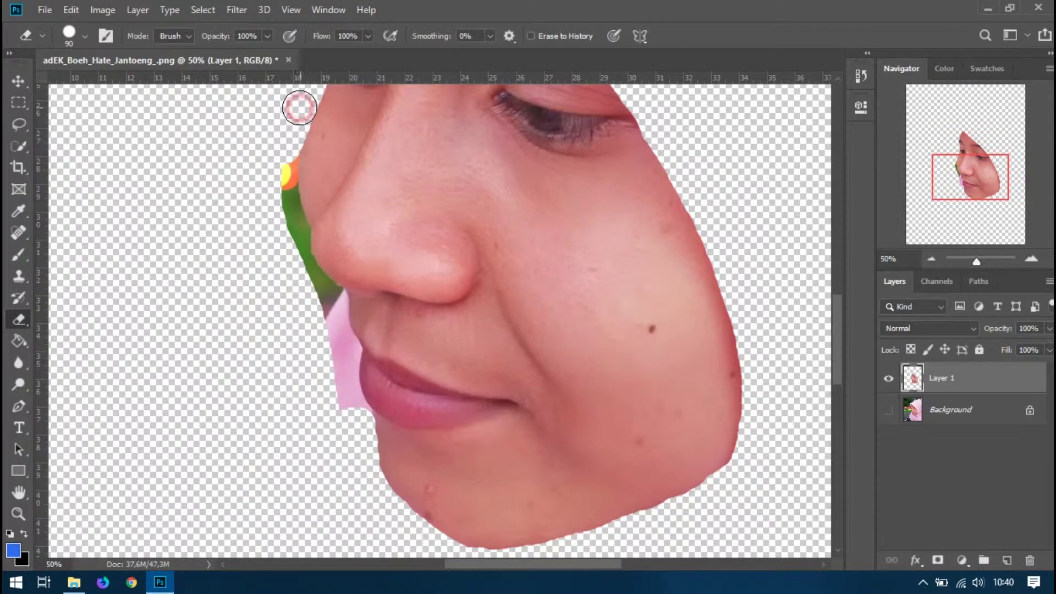
Step: Erase the yellow-orange blob beside the nose, undoing an over-erased chin stroke
mouse_move(285, 165)
mouse_down()
mouse_move(297, 256)
mouse_move(333, 302)
mouse_move(366, 460)
mouse_up()
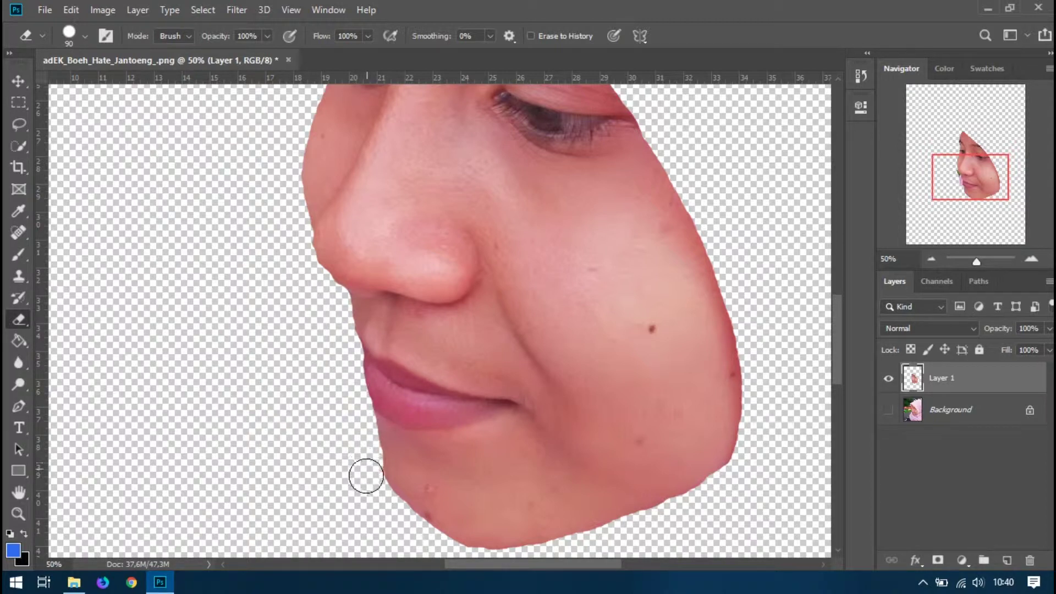
scroll(354, 440, down, 2)
scroll(348, 412, down, 4)
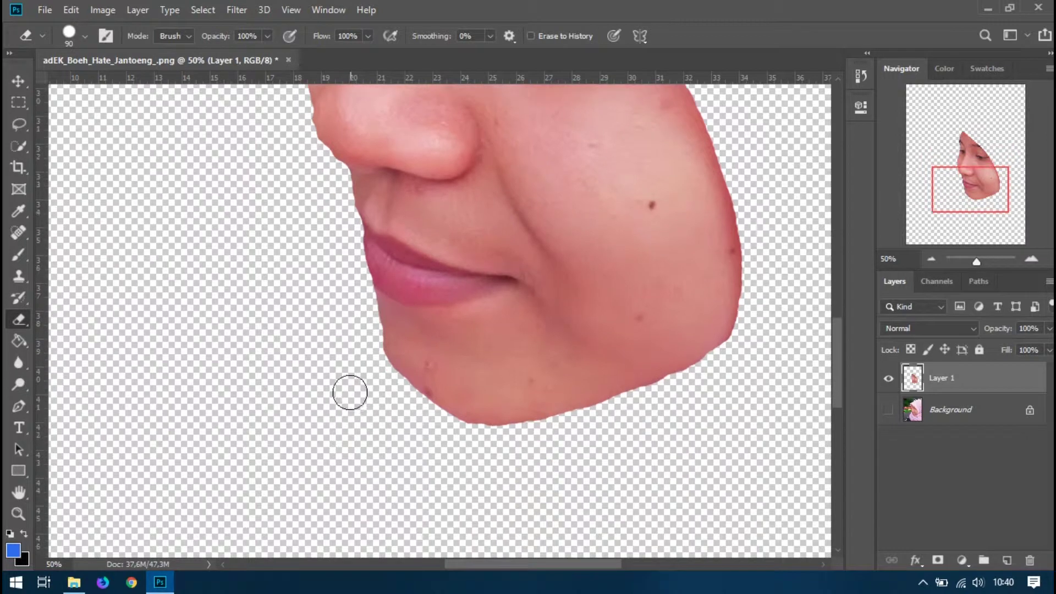
mouse_move(370, 302)
mouse_down()
mouse_move(391, 333)
mouse_move(356, 250)
mouse_move(336, 244)
mouse_up()
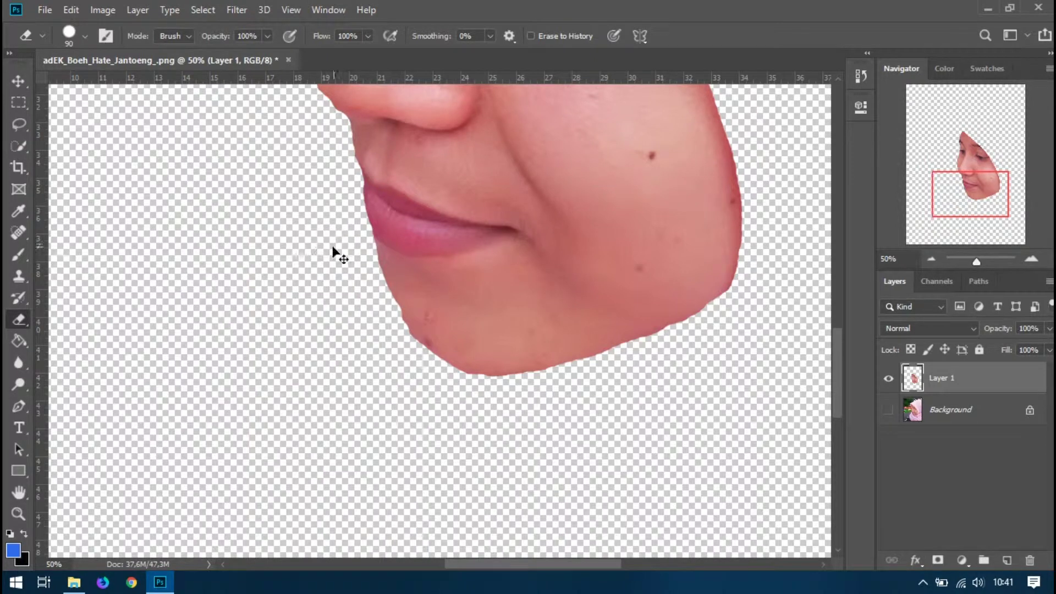
key(ctrl+z)
Step: Scroll back up over the cleaned face and switch to the Move tool
scroll(347, 275, down, 3)
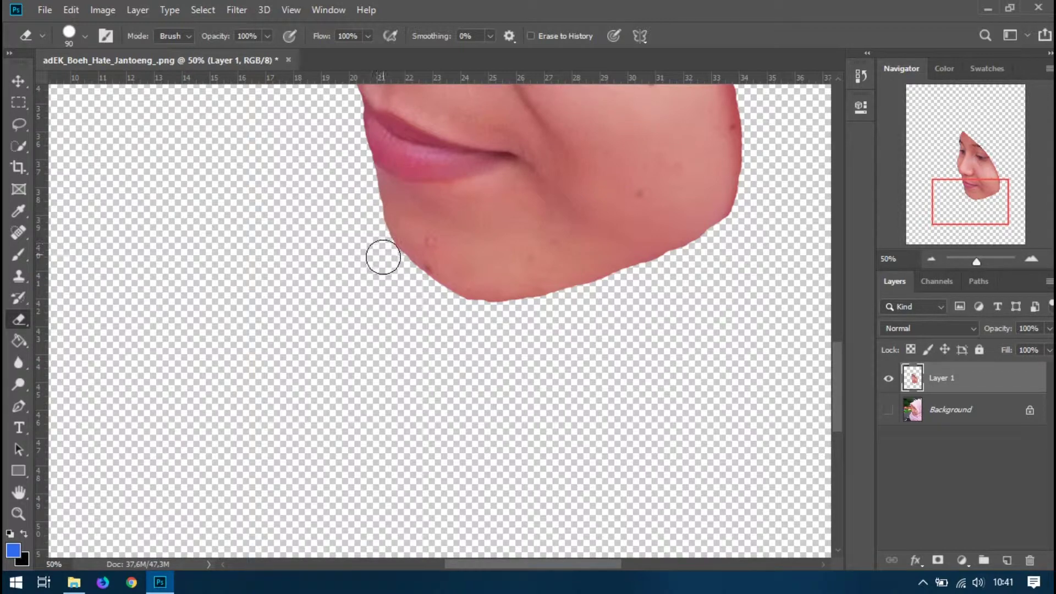
scroll(705, 316, up, 1)
scroll(705, 316, up, 3)
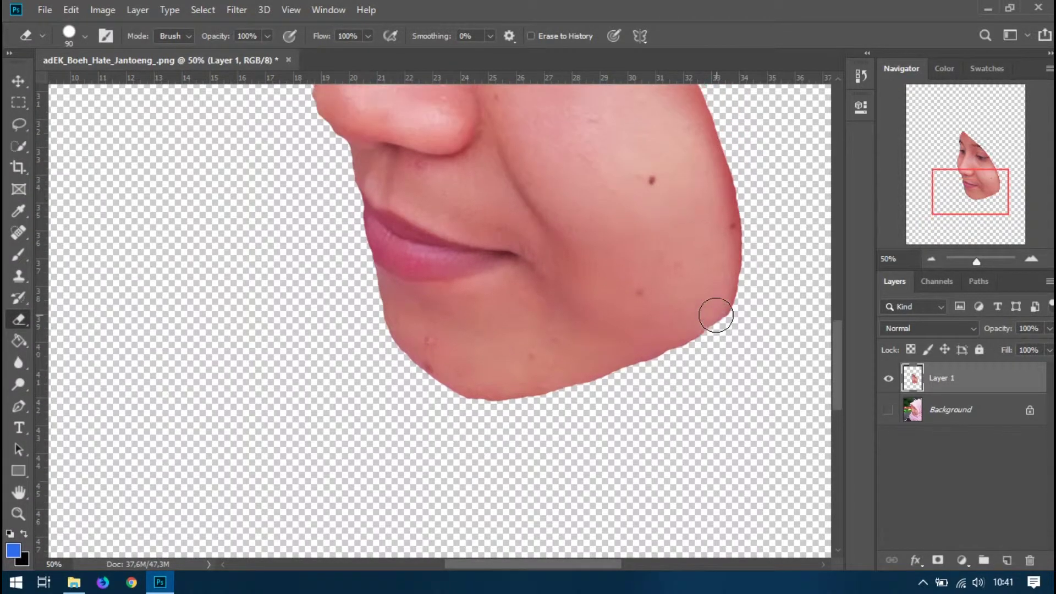
scroll(715, 311, up, 9)
scroll(715, 308, up, 5)
scroll(714, 311, up, 5)
scroll(714, 308, up, 4)
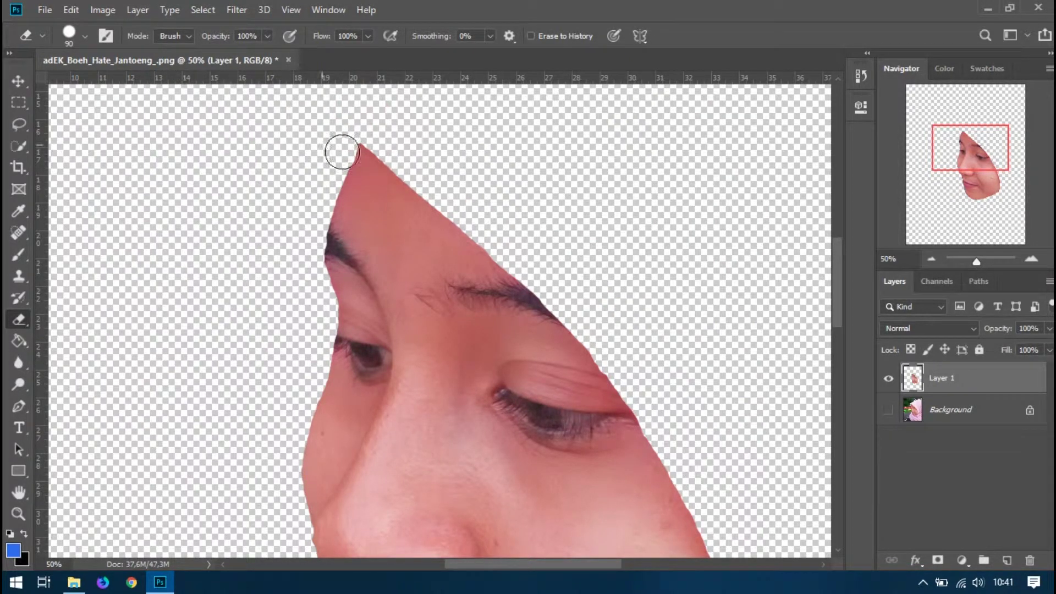
click(14, 77)
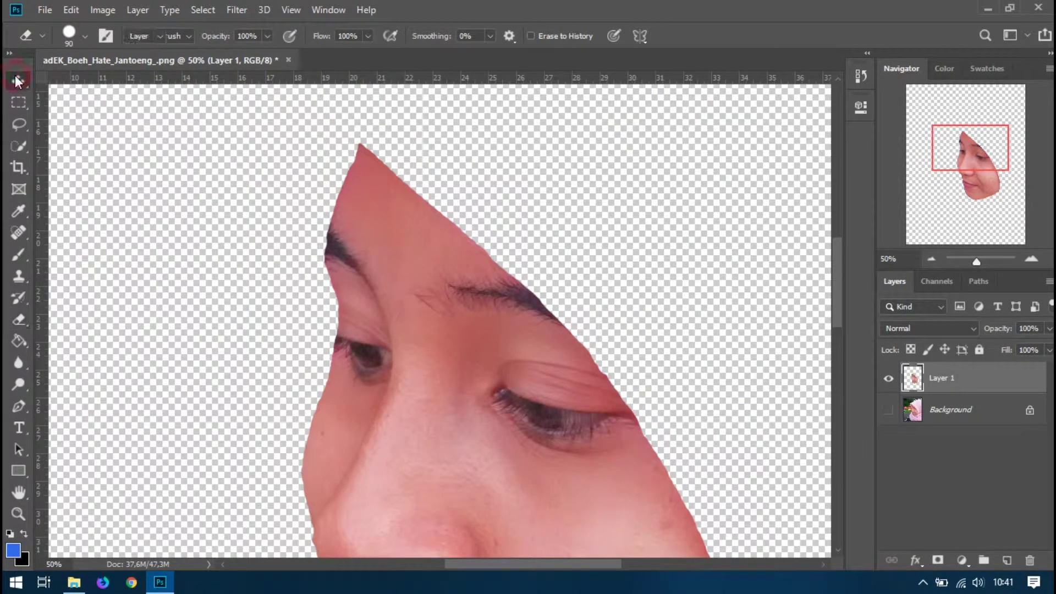
Step: Toggle Layer 1 and Background visibility to compare the cutout against the photo
scroll(652, 269, down, 8)
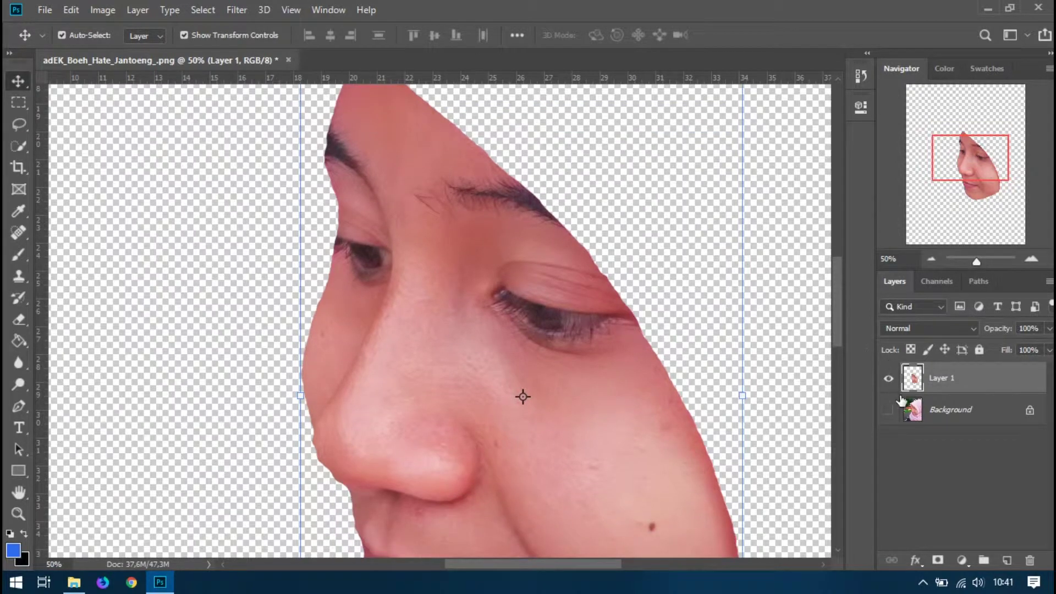
click(888, 412)
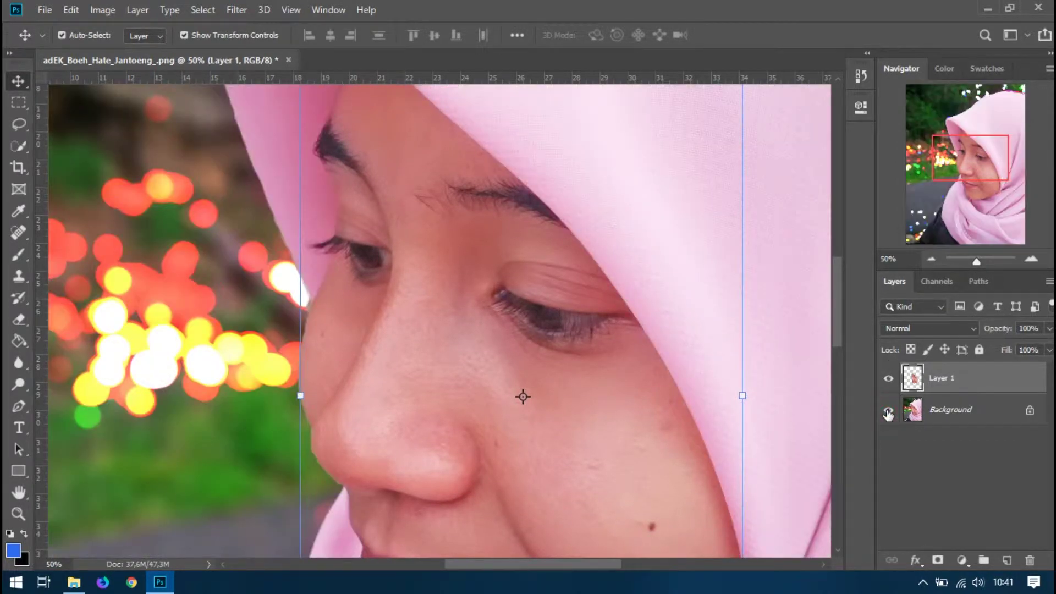
click(888, 380)
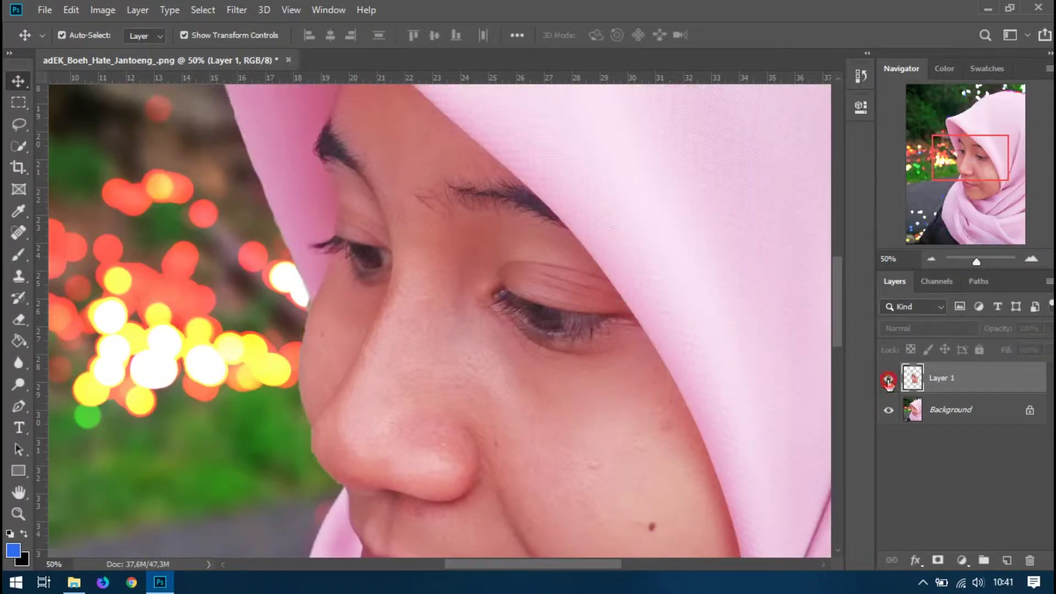
click(887, 381)
click(889, 414)
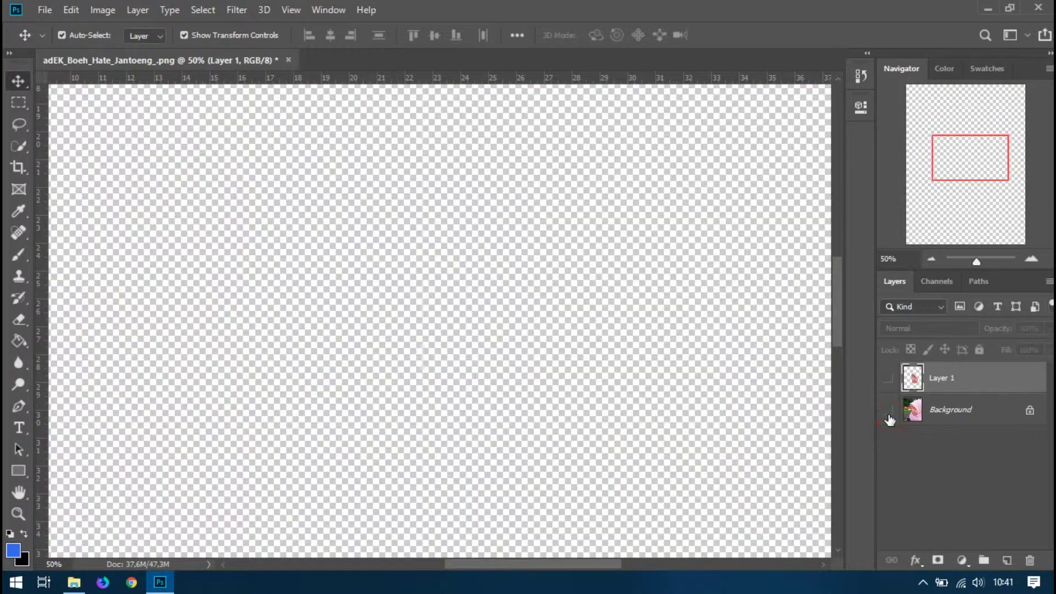
click(888, 413)
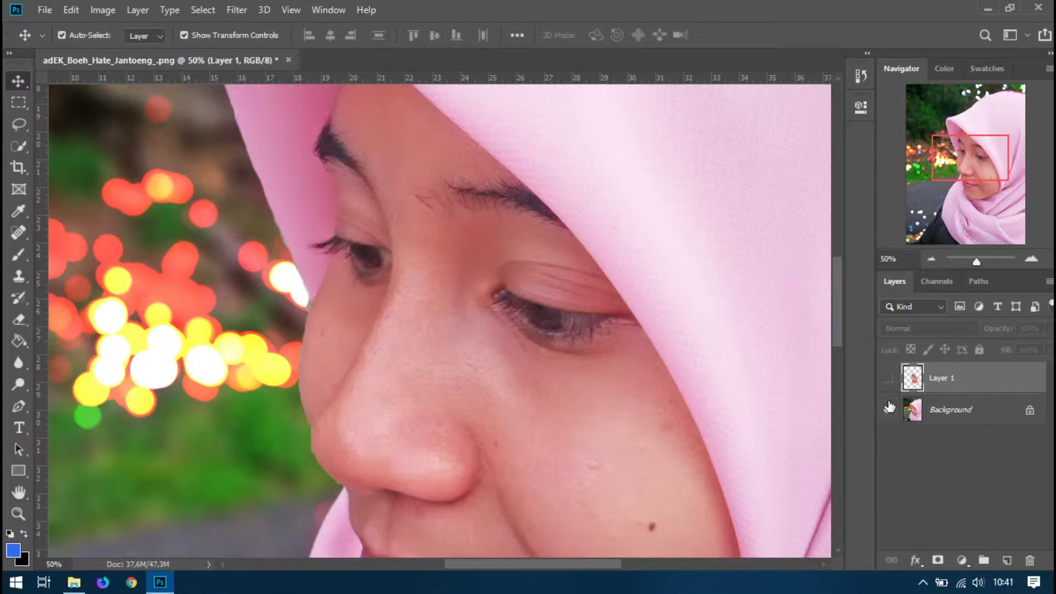
click(885, 380)
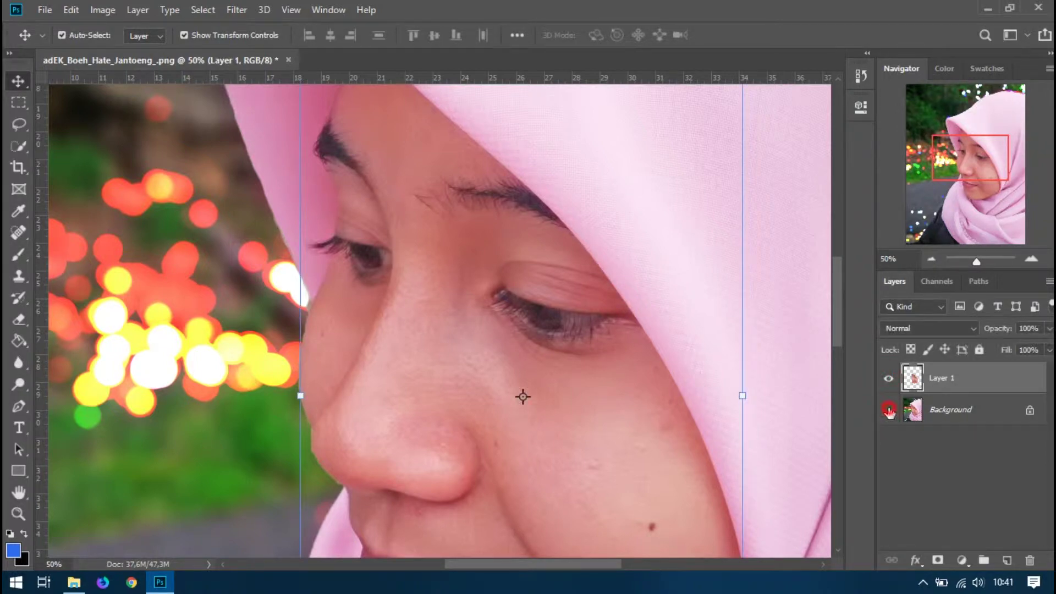
click(889, 413)
scroll(482, 261, down, 2)
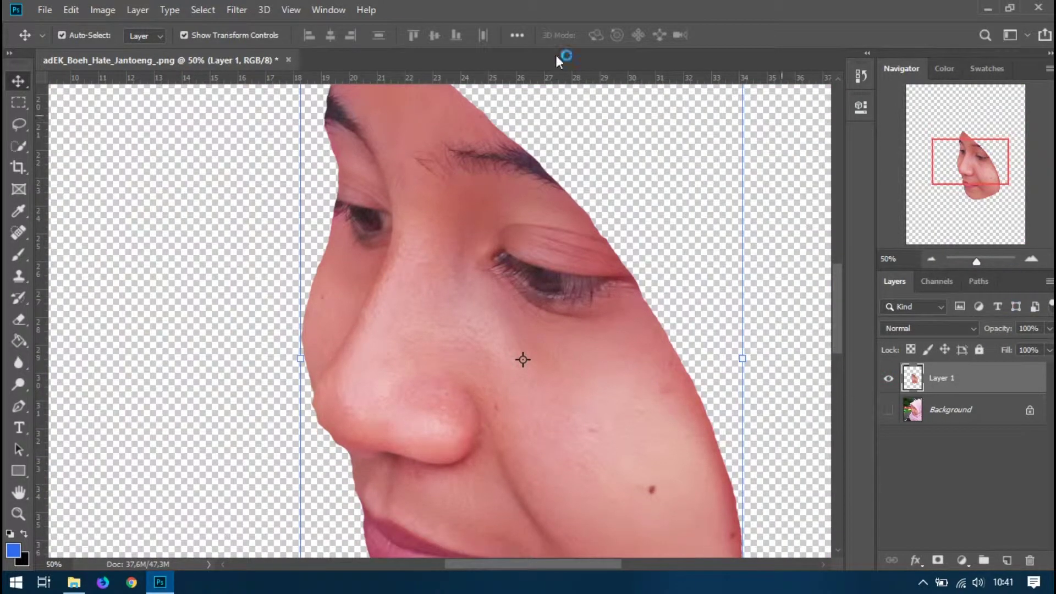
Step: Fit the document on screen, zoom to 25%, and show the Background under the face
click(289, 11)
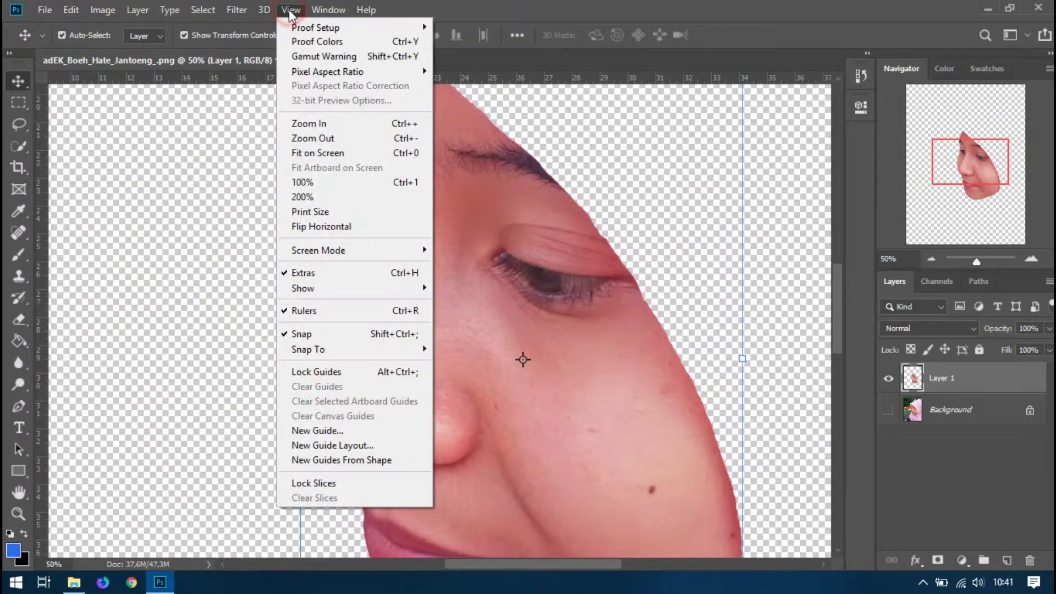
click(315, 153)
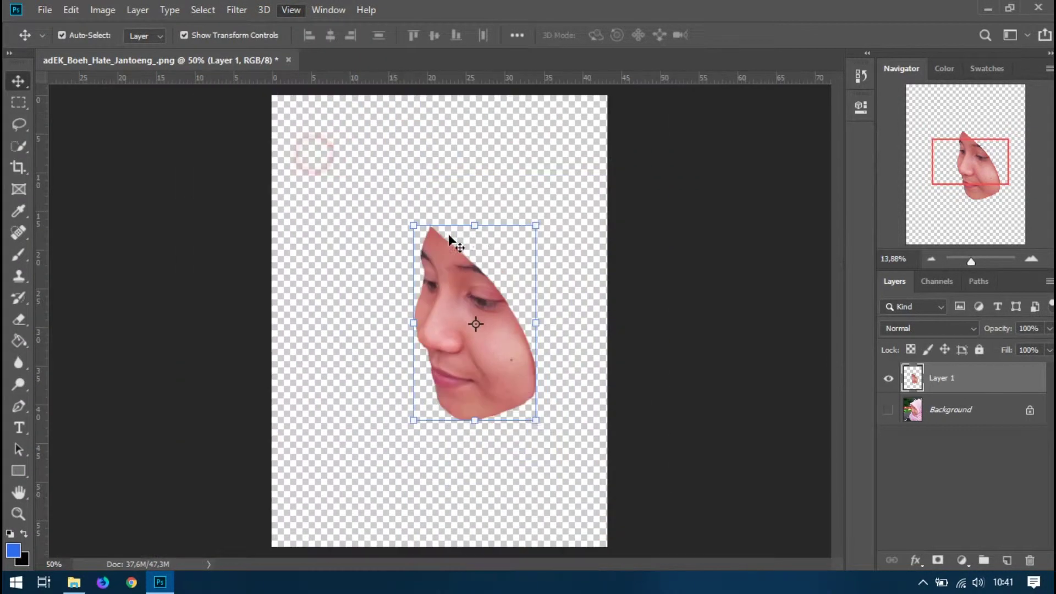
click(1033, 258)
click(1037, 261)
click(708, 284)
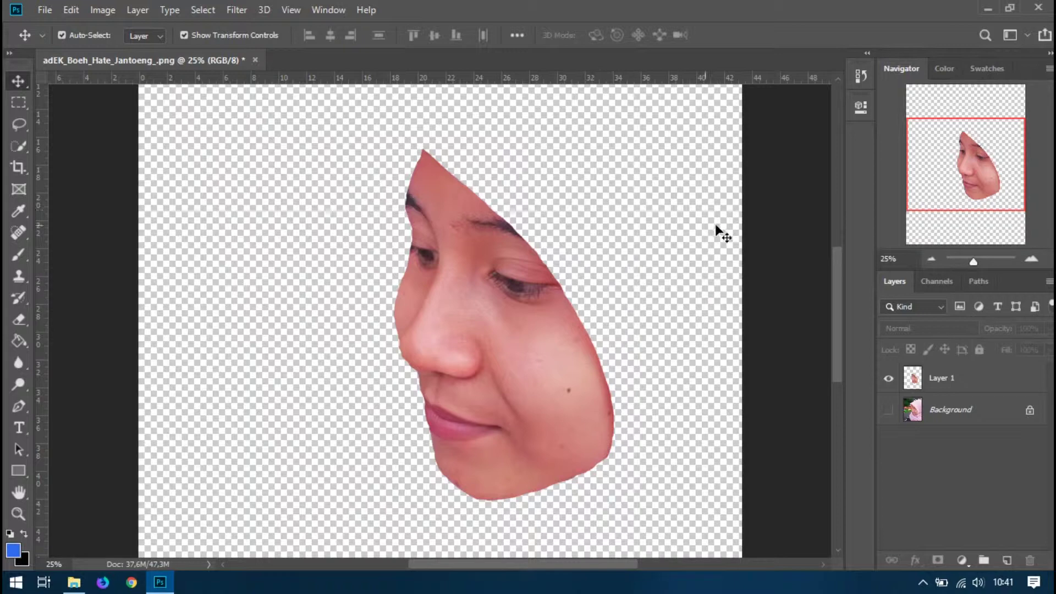
click(889, 411)
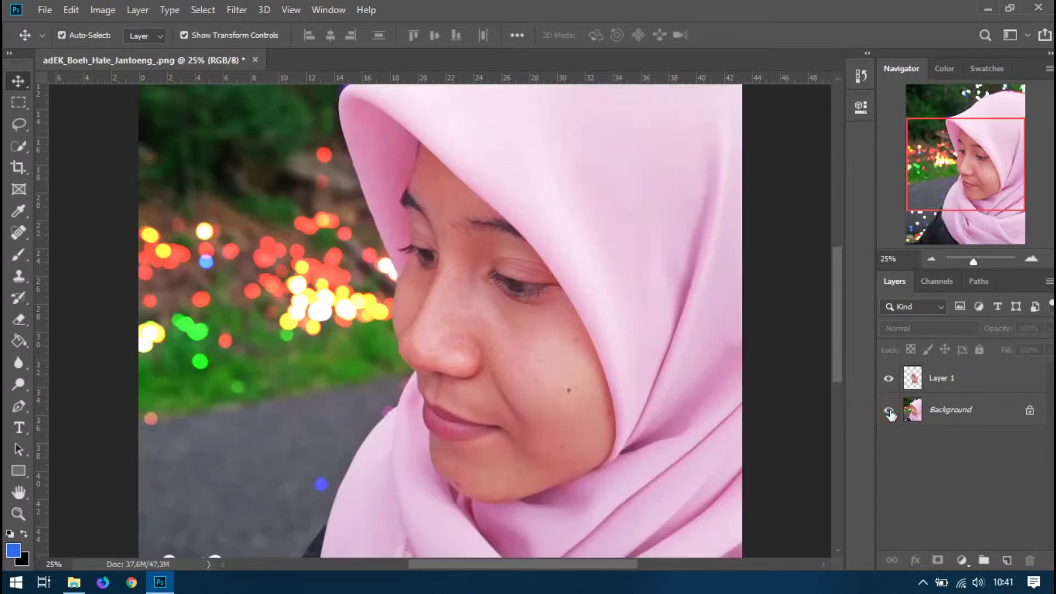
Step: Select Layer 1 and open the Surface Blur filter from Filter > Blur
click(945, 379)
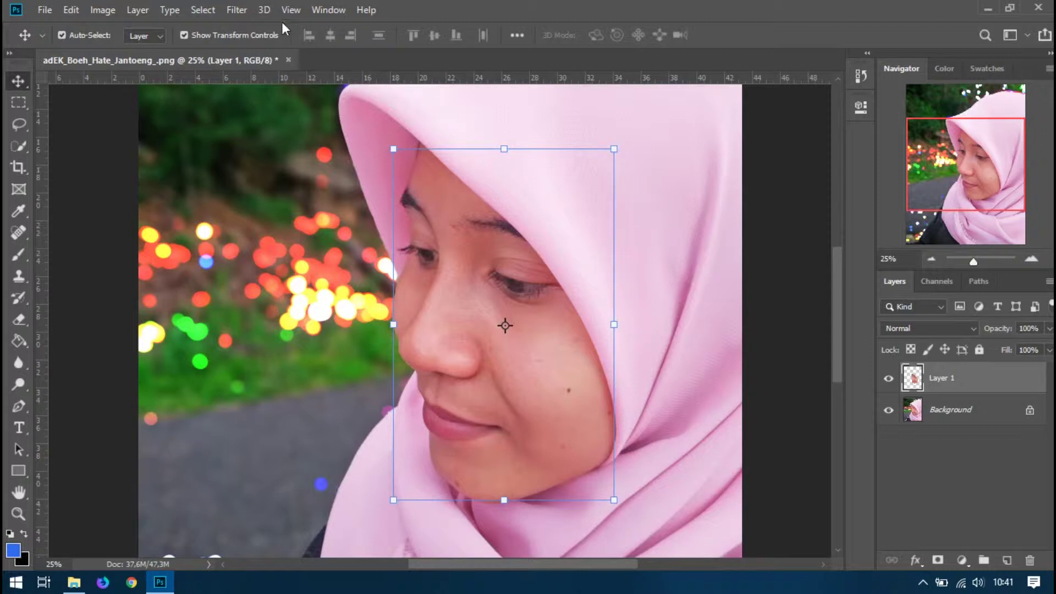
click(242, 13)
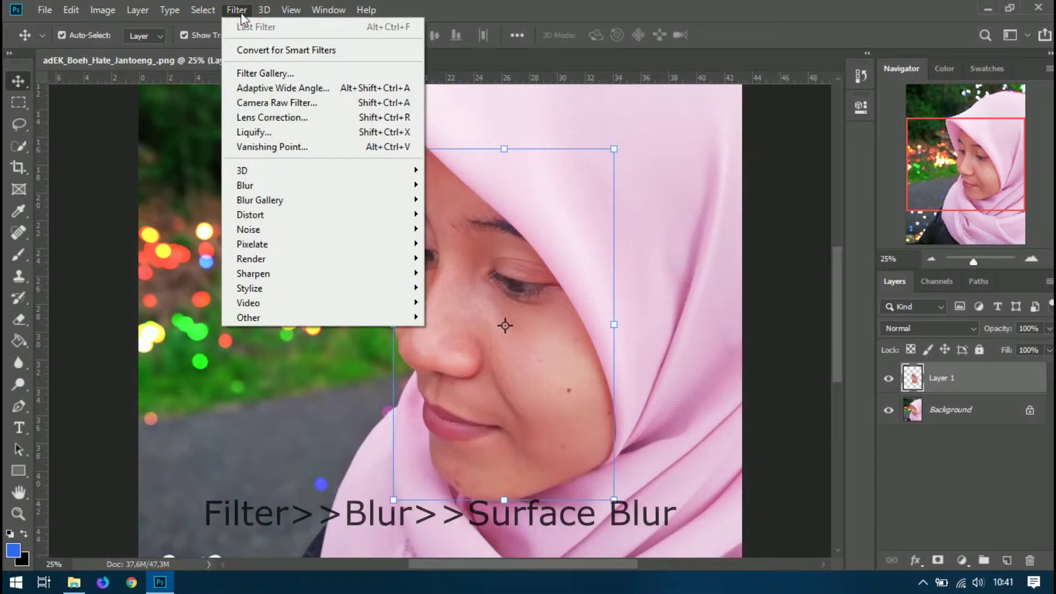
click(284, 184)
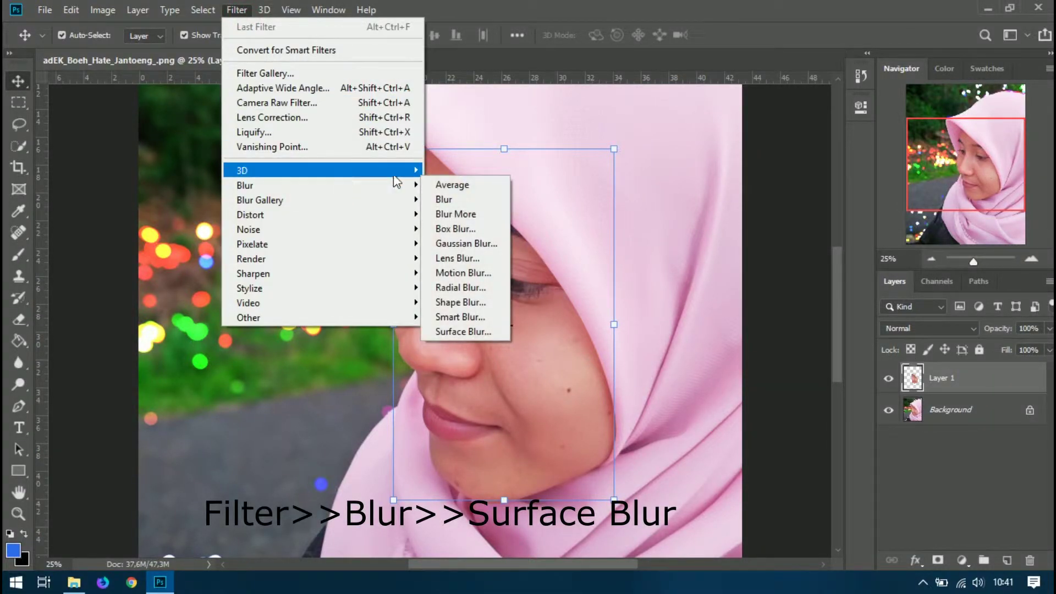
click(471, 331)
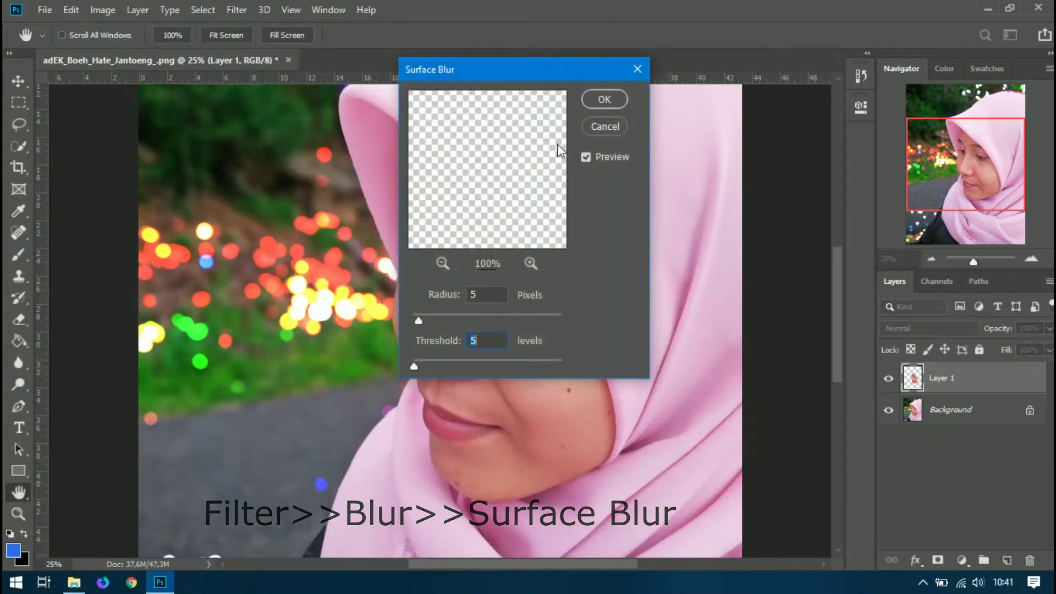
Step: Adjust the Surface Blur radius, apply it to the Layer 1 face, then deselect the layer
drag(522, 73, 702, 87)
text(15)
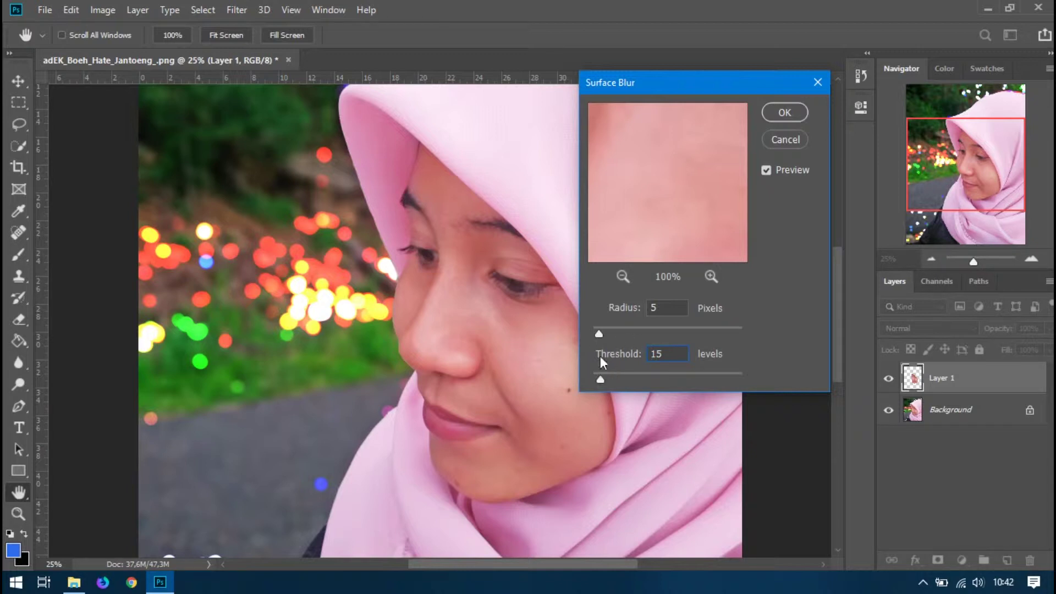
drag(597, 334, 617, 334)
drag(618, 335, 598, 334)
click(785, 113)
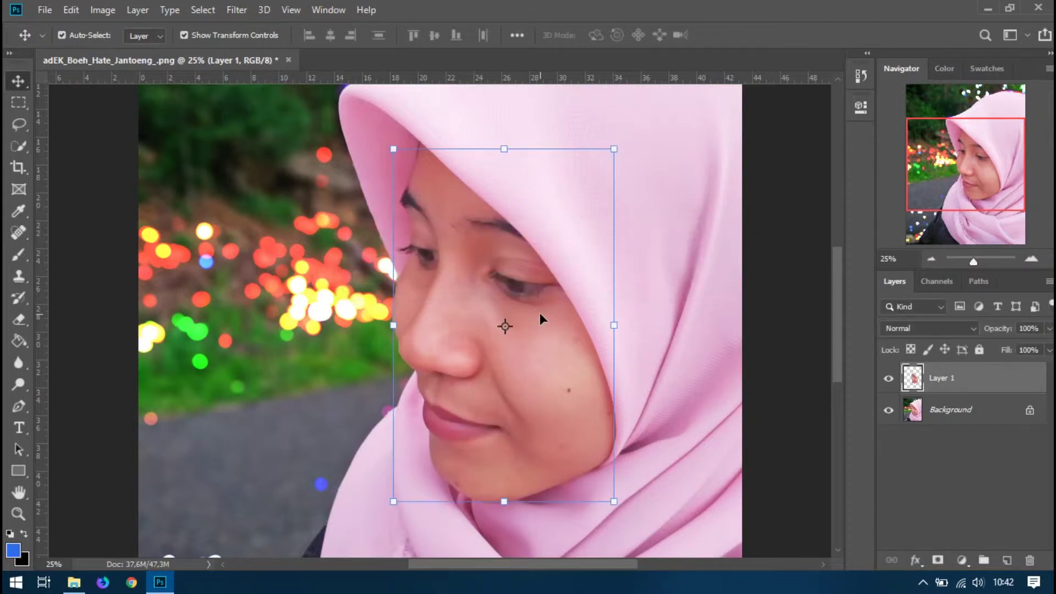
click(662, 313)
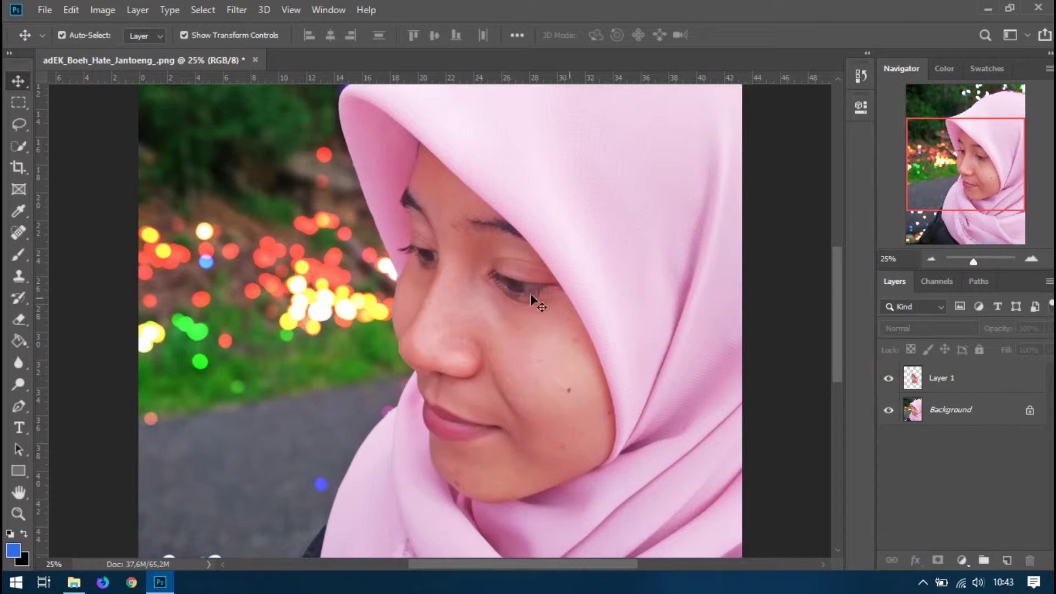
Step: Review the smoothed face at 33.33% zoom and reselect Layer 1
scroll(481, 291, up, 2)
scroll(482, 291, up, 1)
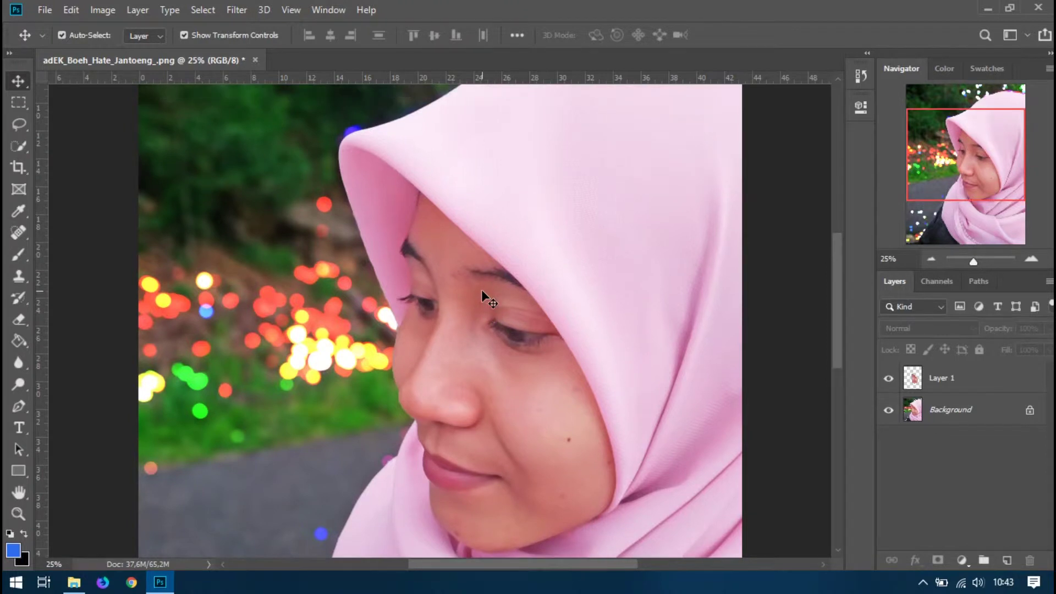
click(931, 259)
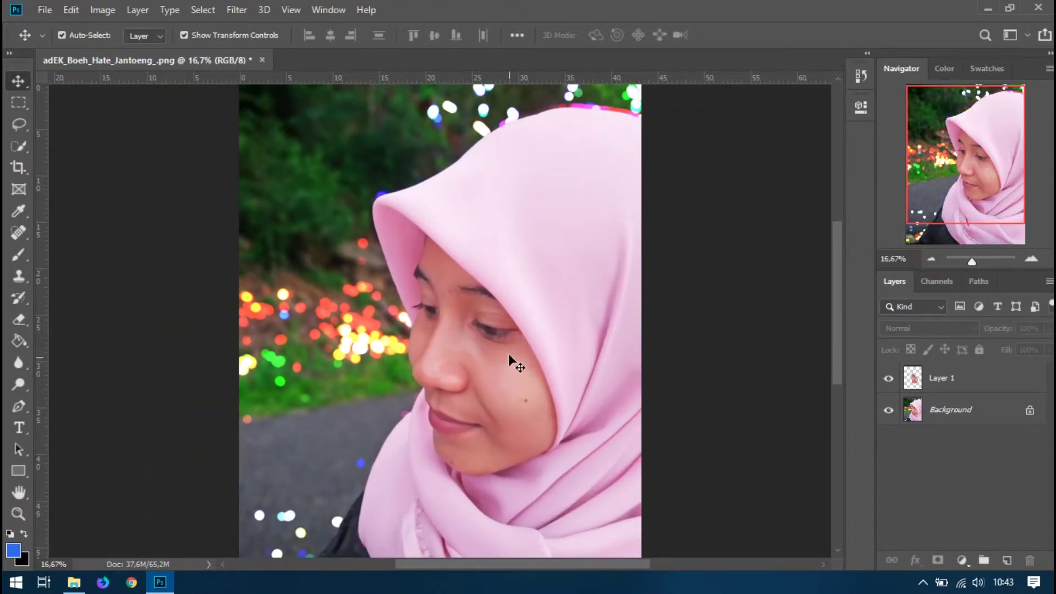
scroll(509, 356, down, 3)
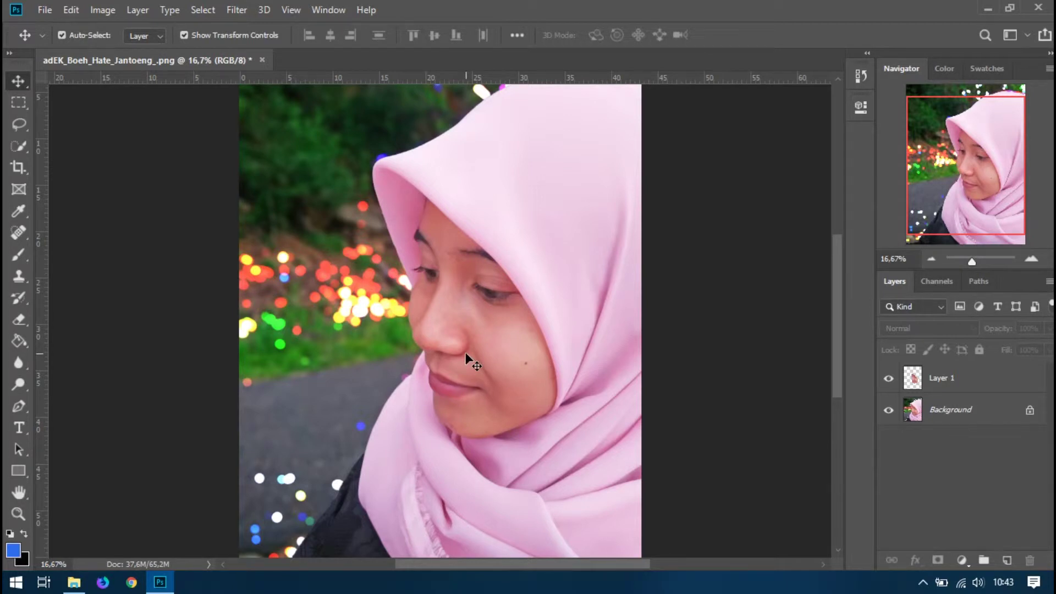
click(1031, 259)
click(1031, 259)
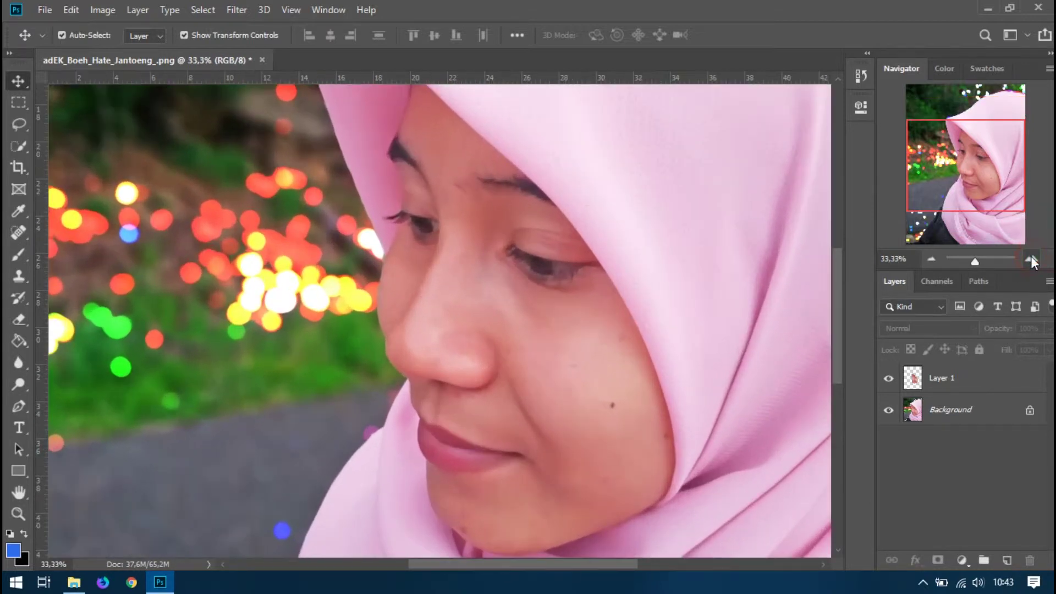
click(928, 261)
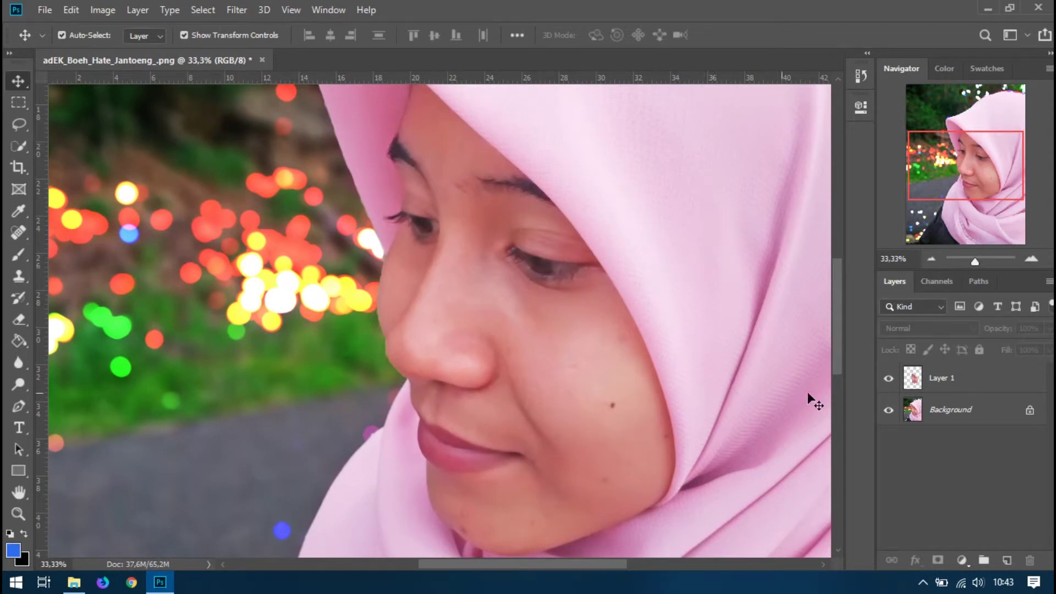
click(949, 383)
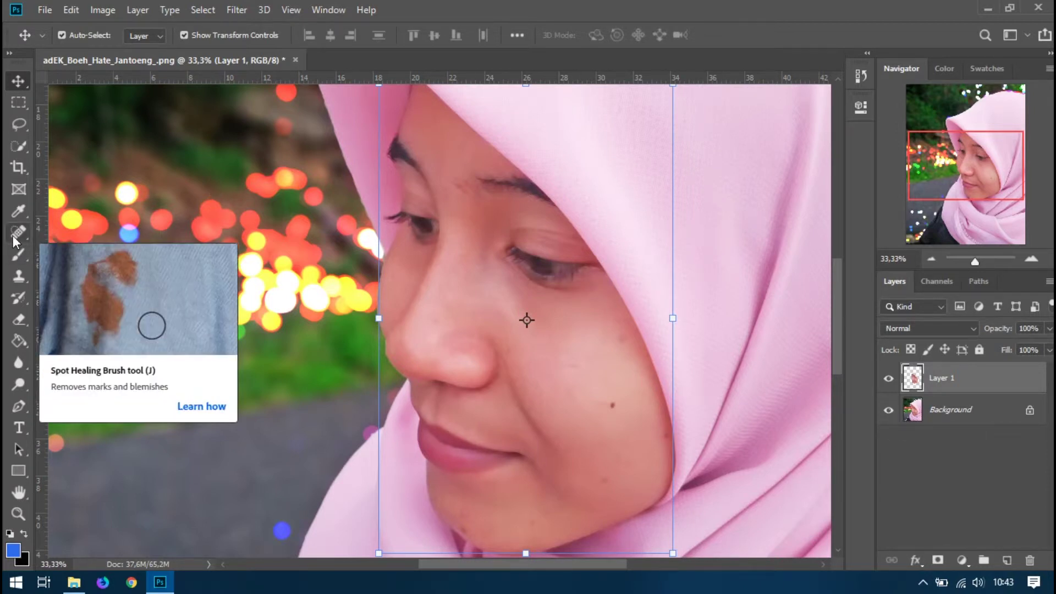
click(17, 321)
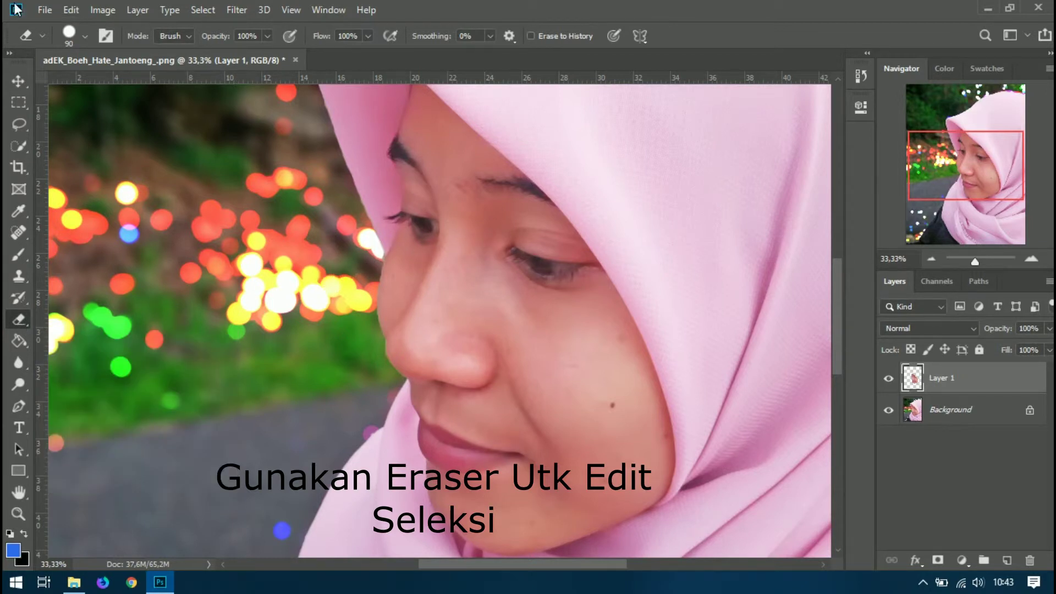
Step: Set the Eraser tool's opacity to 60% in the options bar
click(266, 36)
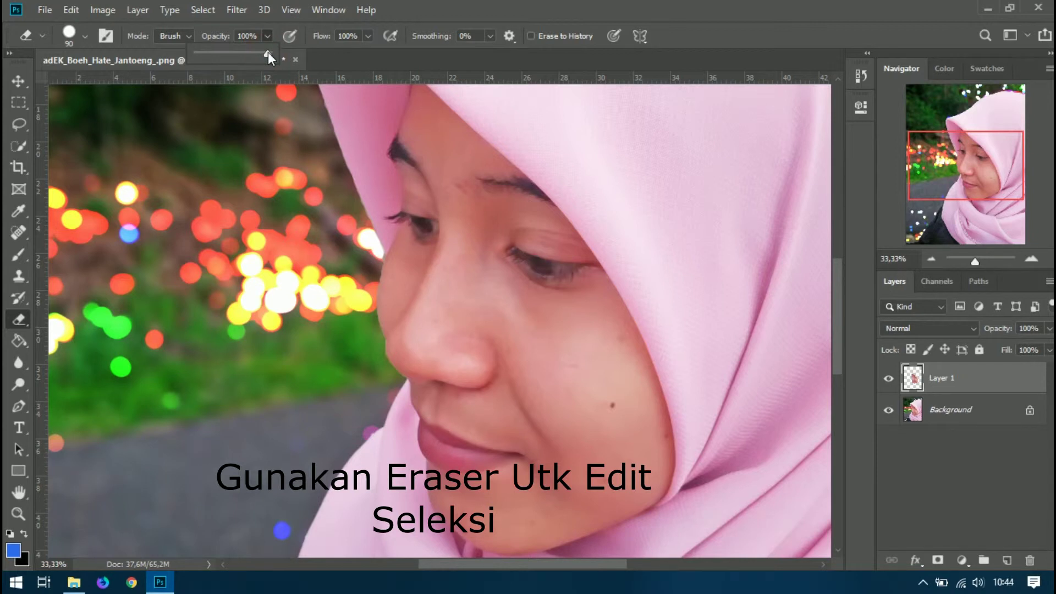
click(272, 37)
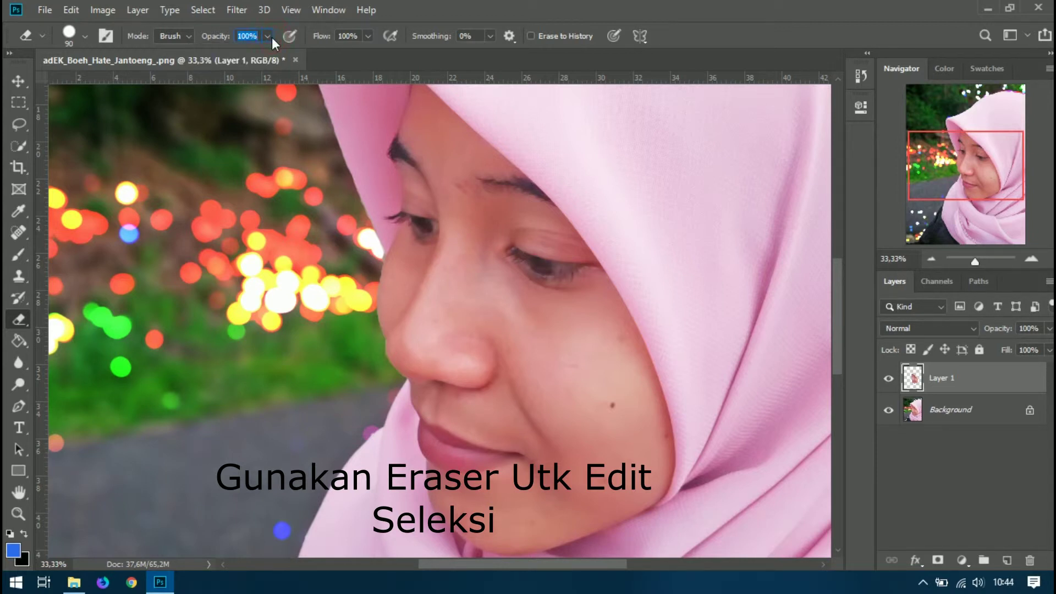
click(267, 36)
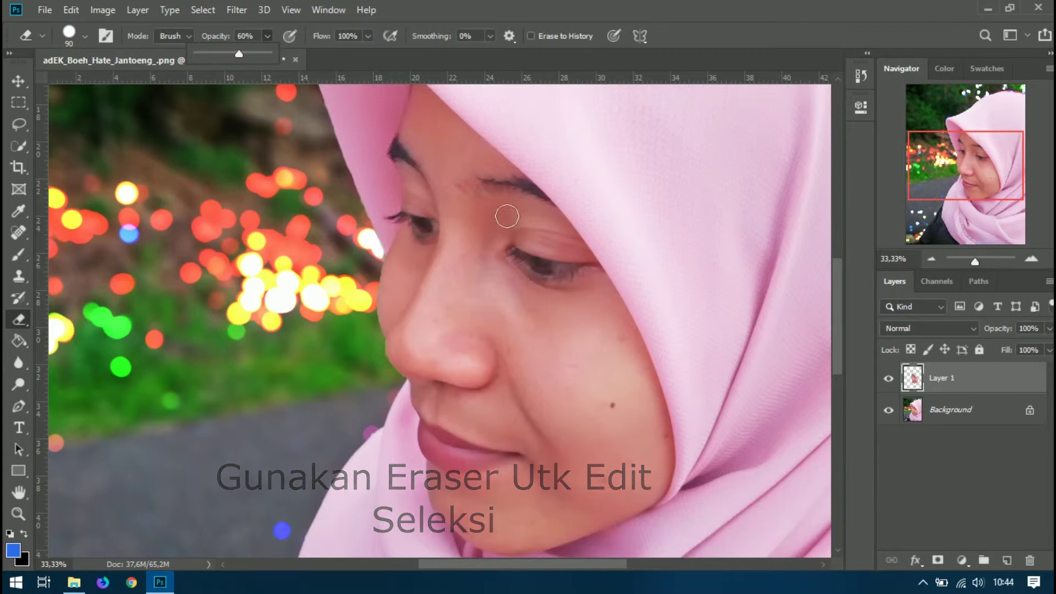
click(469, 187)
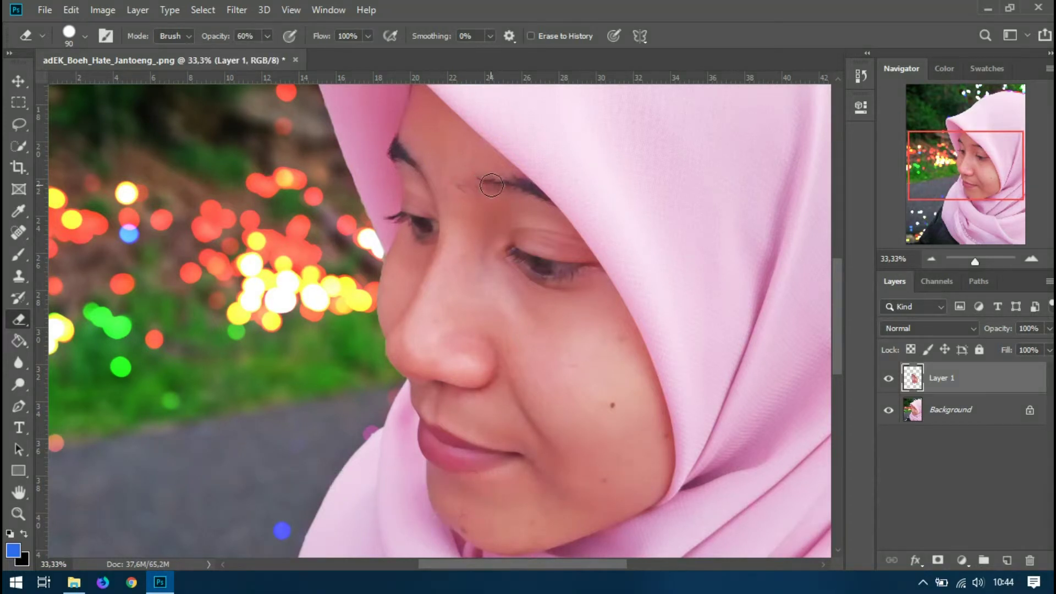
Step: Erase Layer 1's blur at 60% along the eyebrows down to the inner eye corners
mouse_move(531, 192)
mouse_down()
mouse_move(546, 200)
mouse_move(460, 183)
mouse_move(547, 195)
mouse_up()
mouse_move(421, 178)
mouse_down()
mouse_move(394, 148)
mouse_move(420, 173)
mouse_up()
mouse_move(434, 234)
mouse_down()
mouse_move(393, 210)
mouse_move(595, 267)
mouse_move(484, 383)
mouse_move(490, 373)
mouse_up()
Step: Erase the blur along the nose, lips and jawline, then switch to the Move tool
mouse_move(387, 341)
mouse_down()
mouse_move(416, 428)
mouse_move(525, 460)
mouse_move(445, 465)
mouse_move(421, 429)
mouse_move(511, 456)
mouse_move(429, 440)
mouse_move(412, 432)
mouse_move(411, 416)
mouse_up()
mouse_move(502, 462)
mouse_down()
mouse_move(420, 448)
mouse_move(414, 431)
mouse_up()
scroll(635, 450, down, 3)
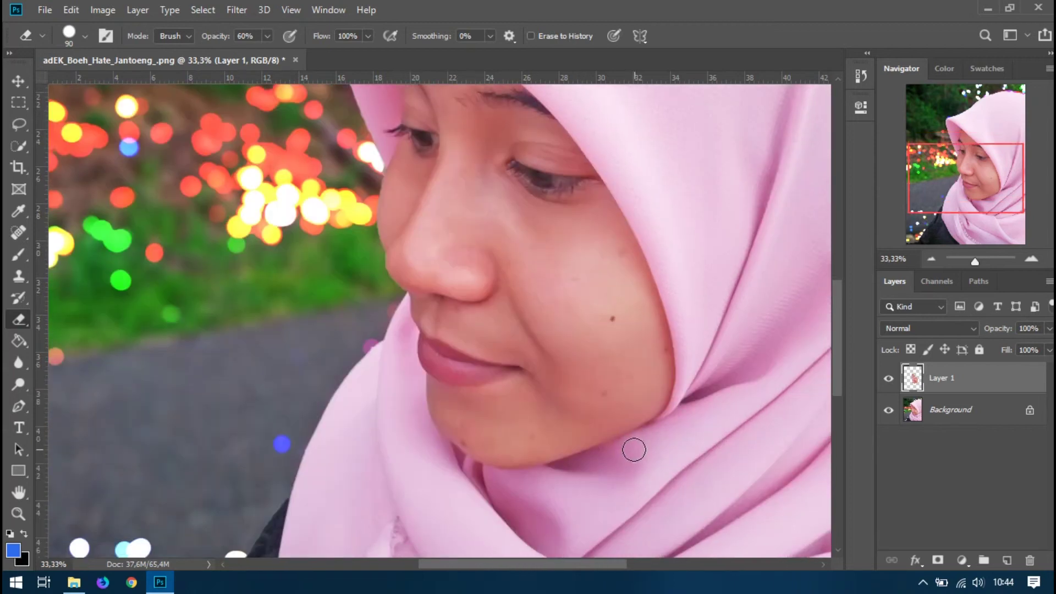
scroll(634, 450, down, 2)
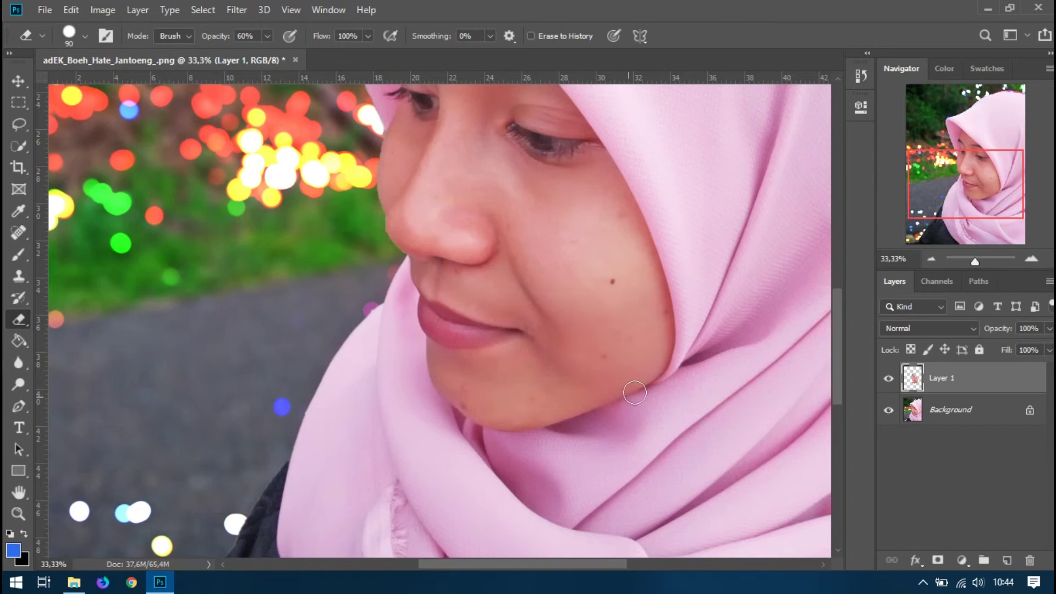
scroll(660, 358, up, 3)
scroll(650, 333, up, 1)
scroll(616, 308, up, 1)
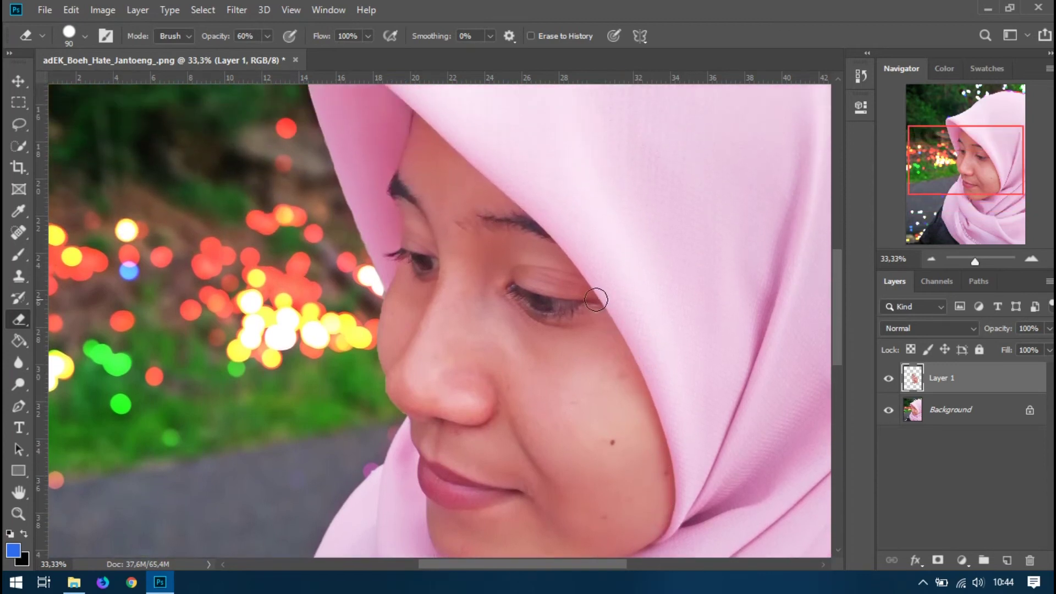
click(15, 79)
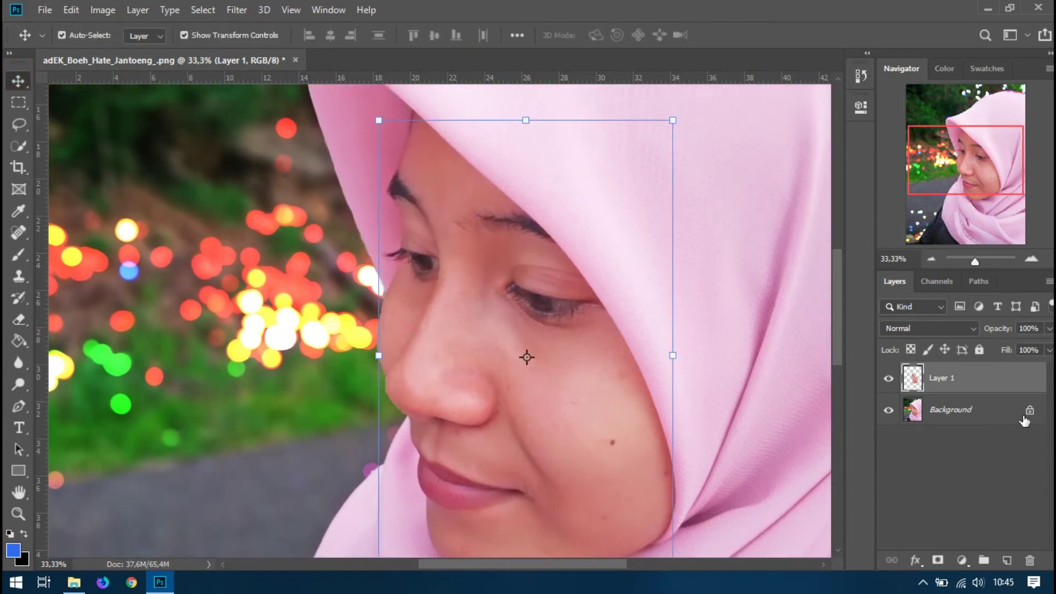
Step: Deselect Layer 1 and fit the whole portrait on screen via View > Fit on Screen
click(797, 374)
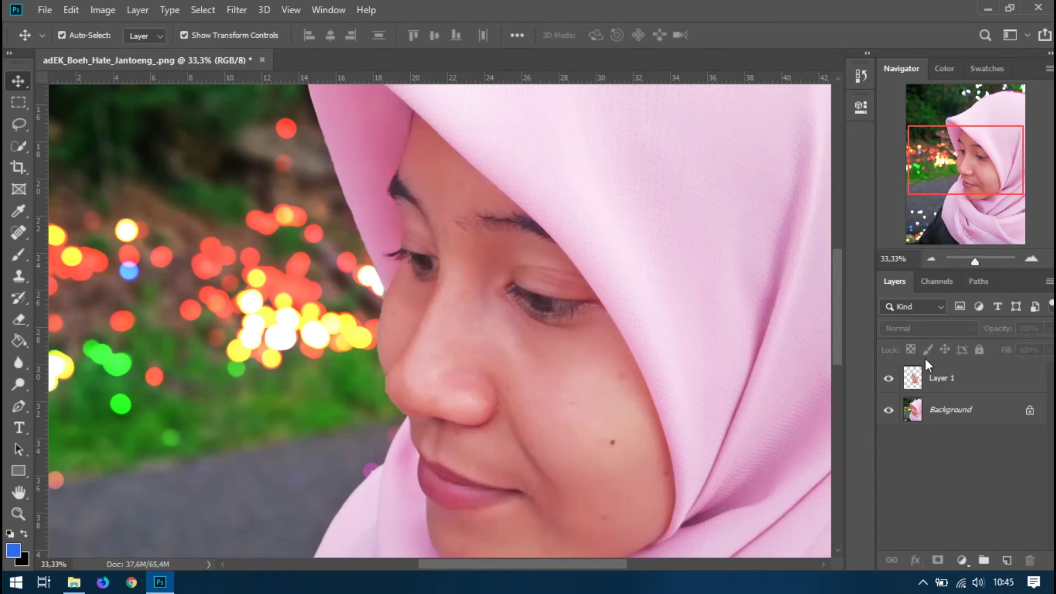
click(931, 258)
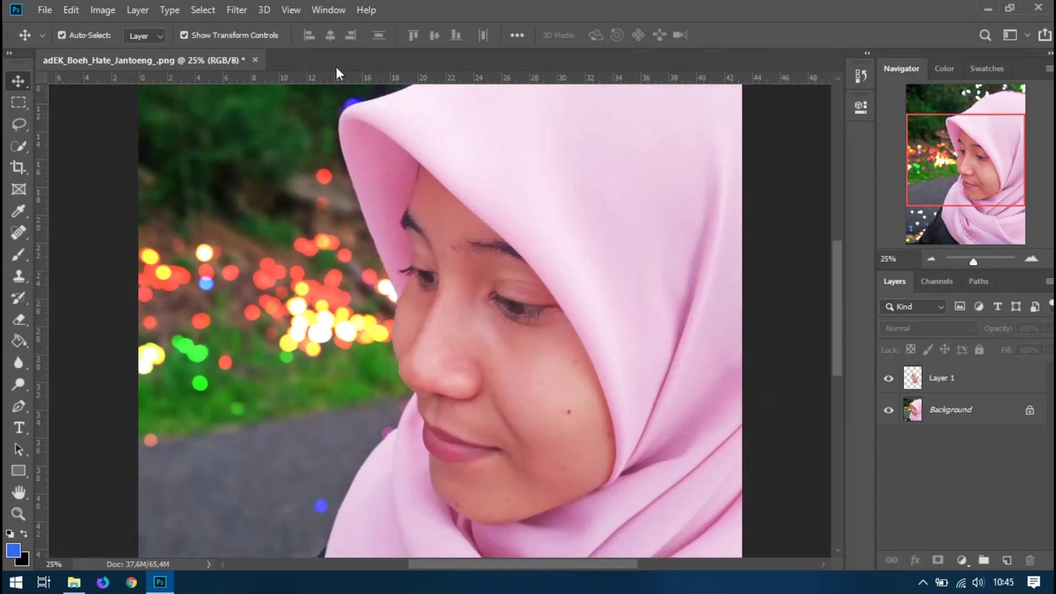
click(291, 9)
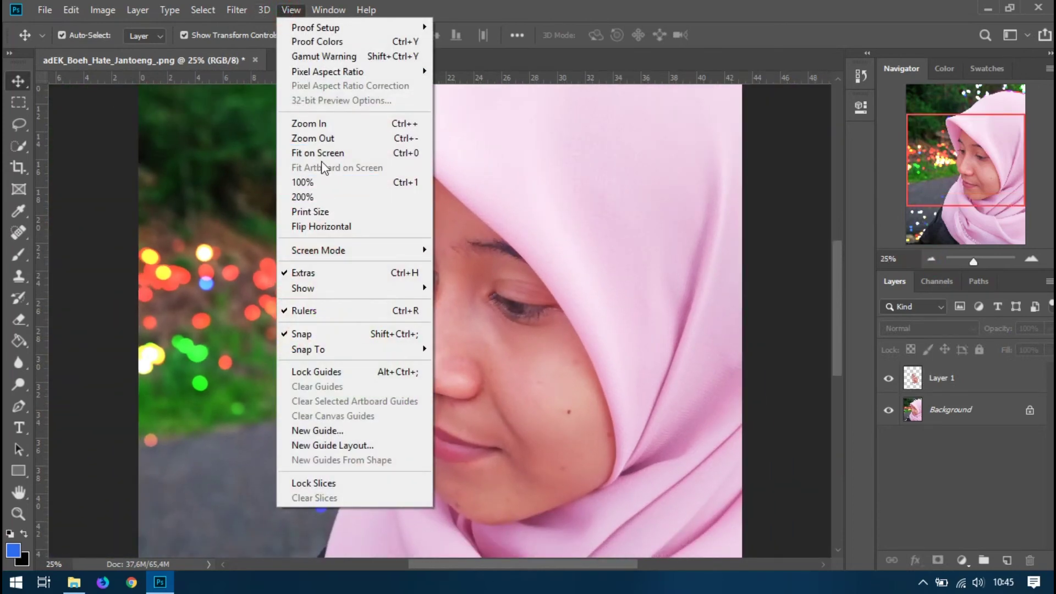
click(324, 153)
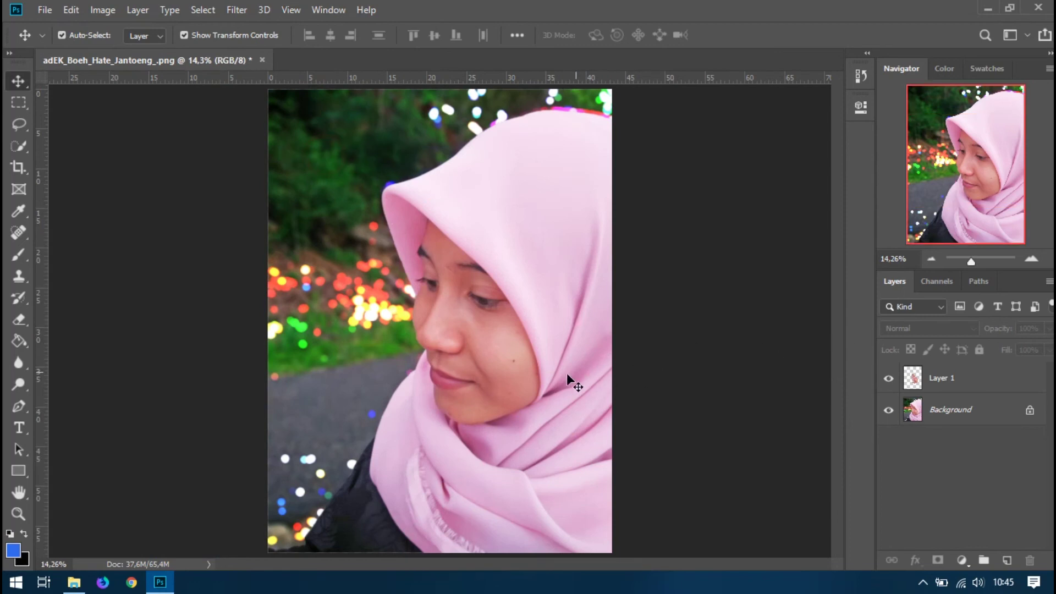
Step: Merge Layer 1 down into the Background from the Layers panel menu
click(936, 384)
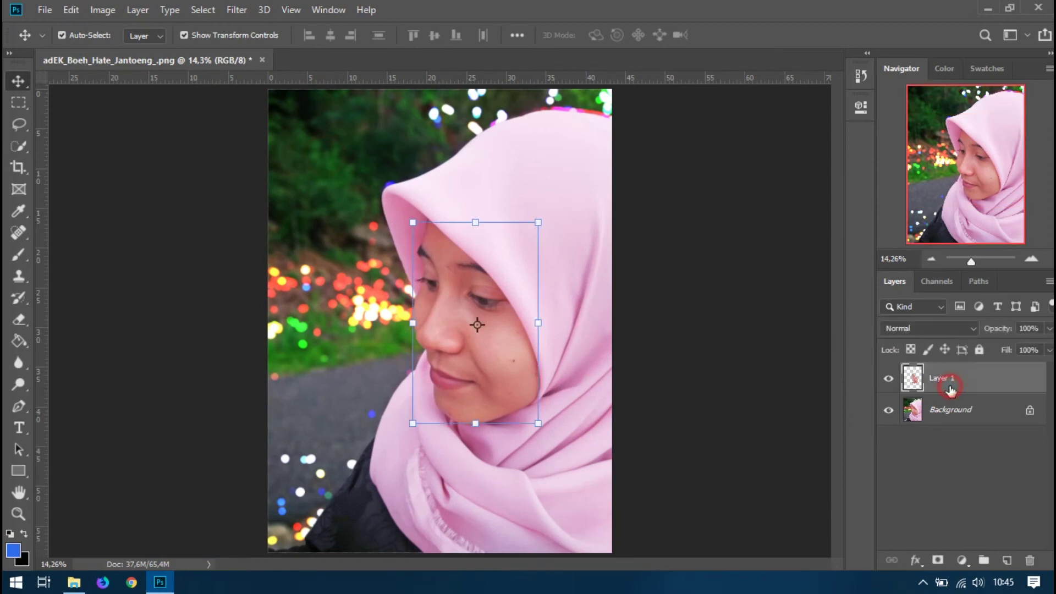
click(1048, 281)
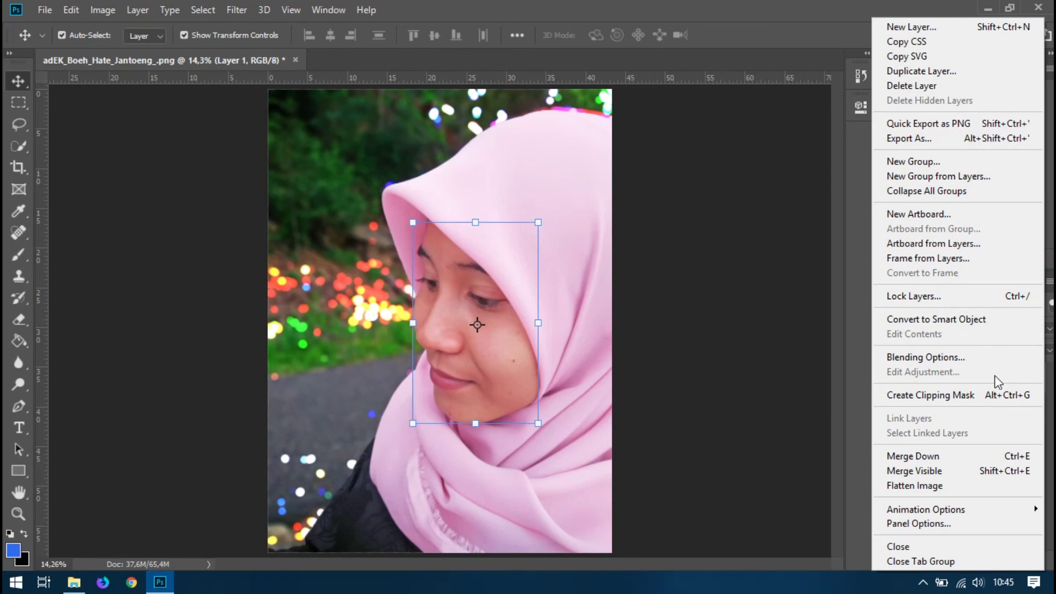
click(969, 455)
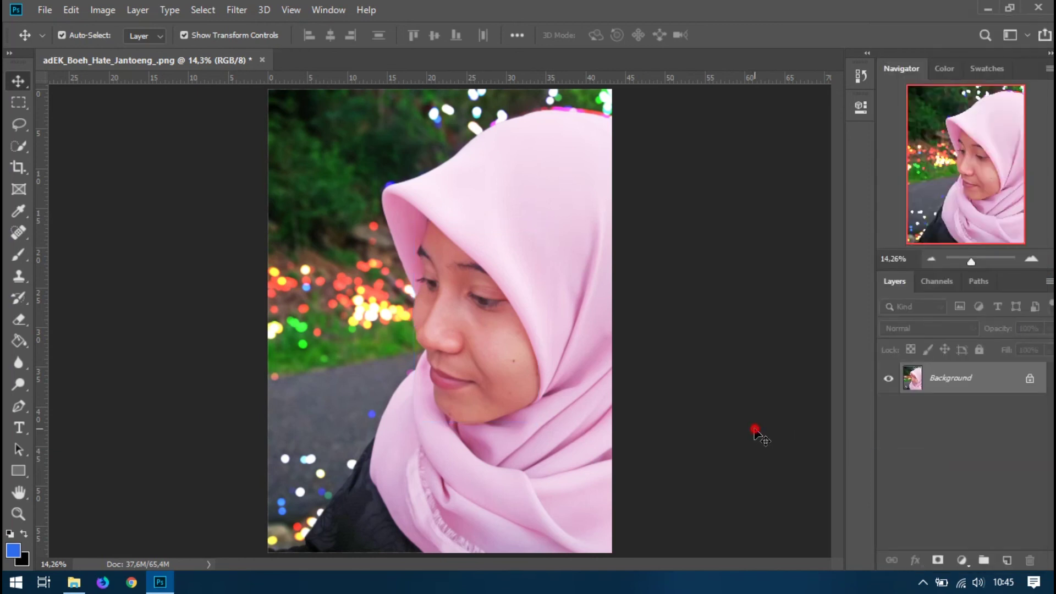